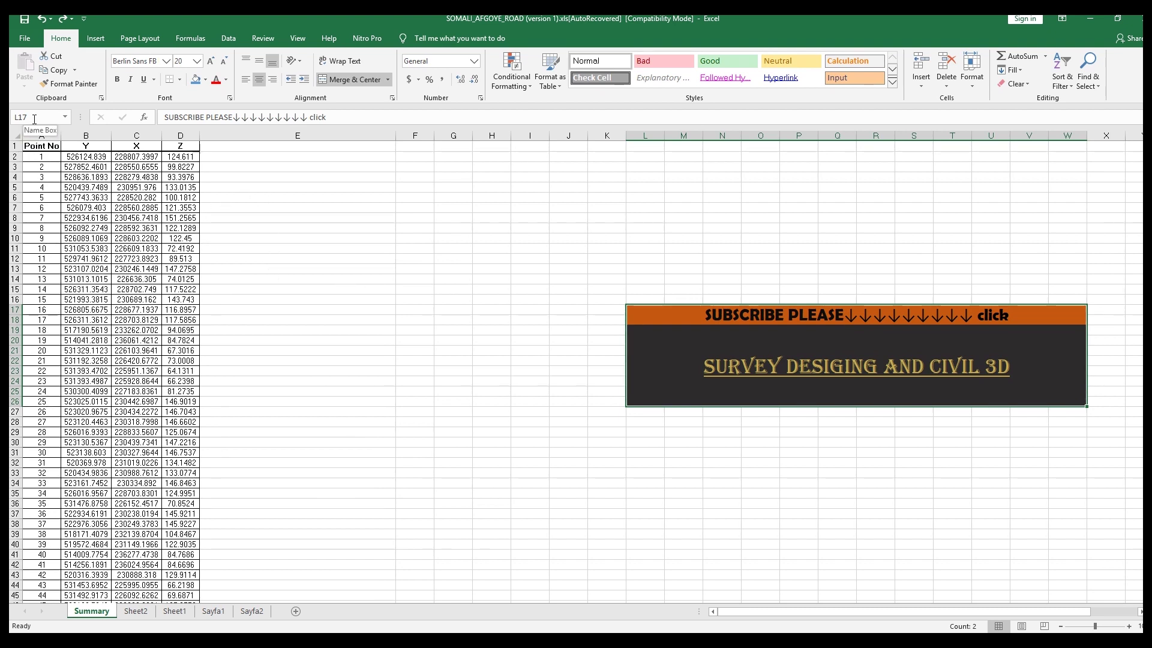
Select the coordinate cells B2:D62951 on the Summary sheet and copy them.
click(34, 120)
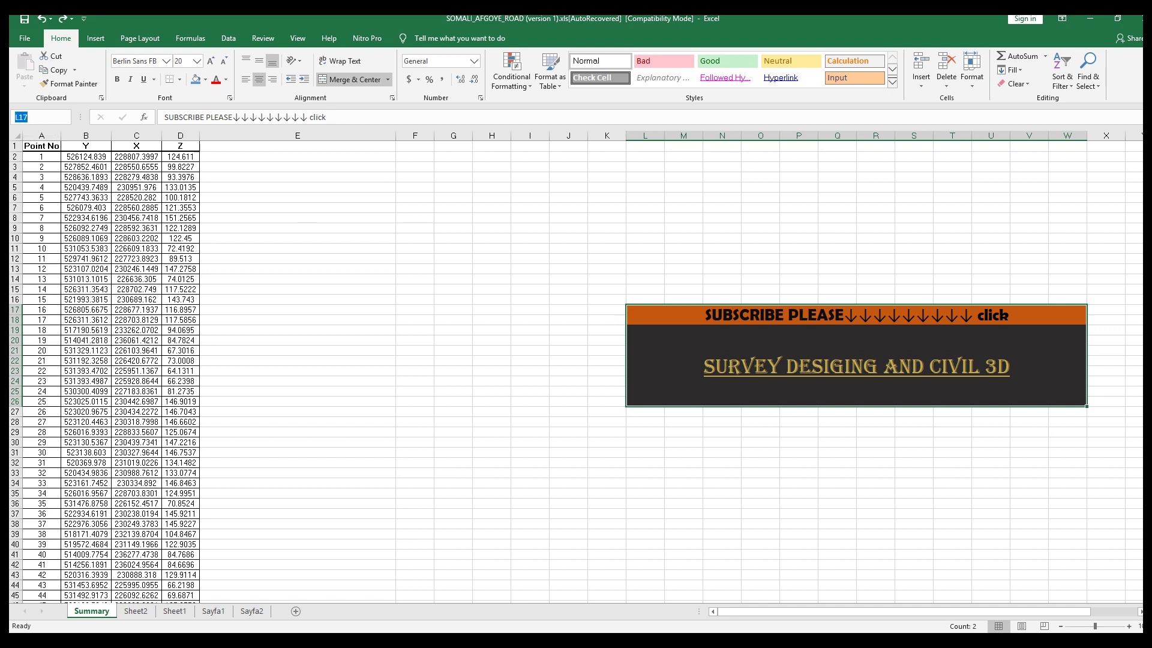
click(84, 157)
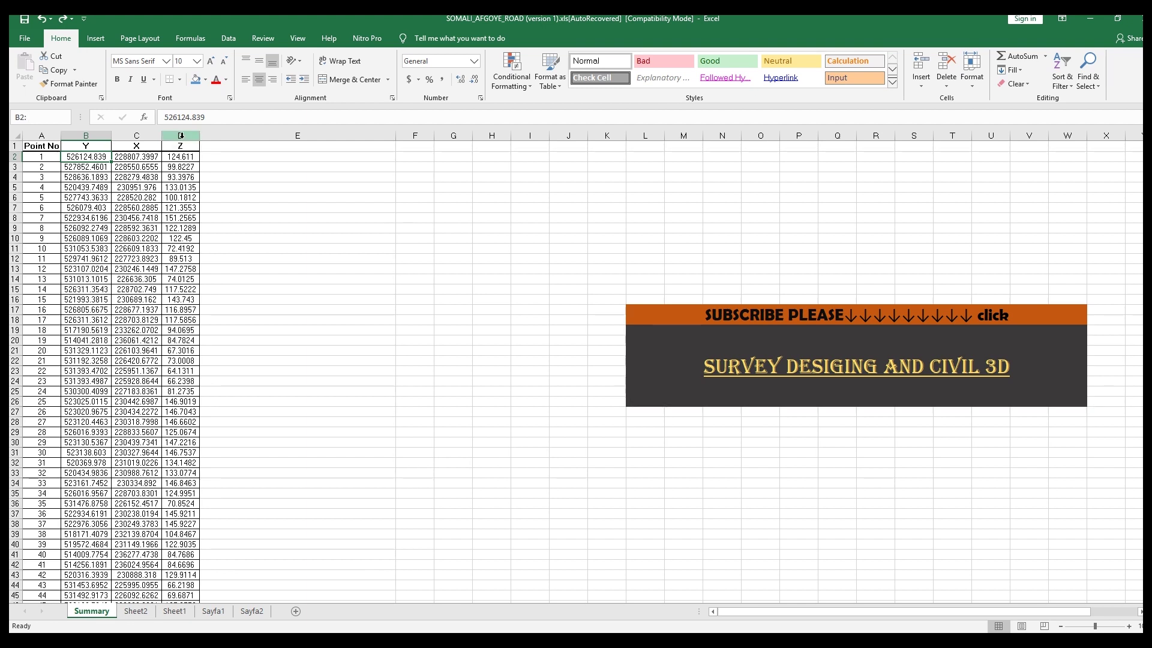
text(D)
text(62951)
key(Return)
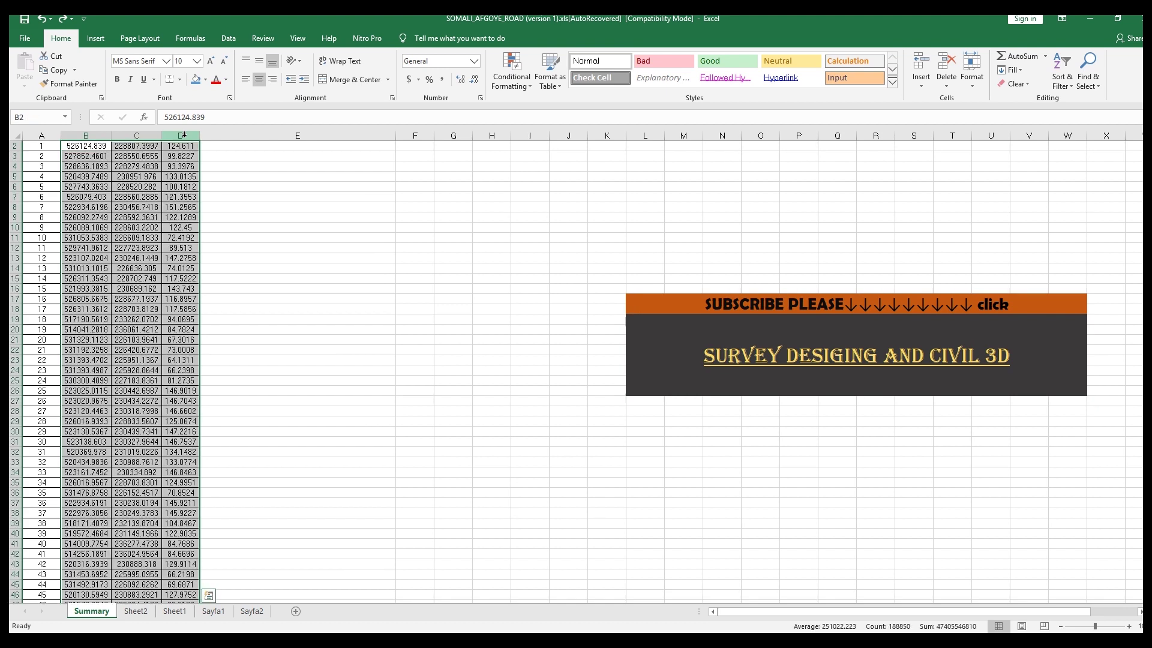
key(ctrl+c)
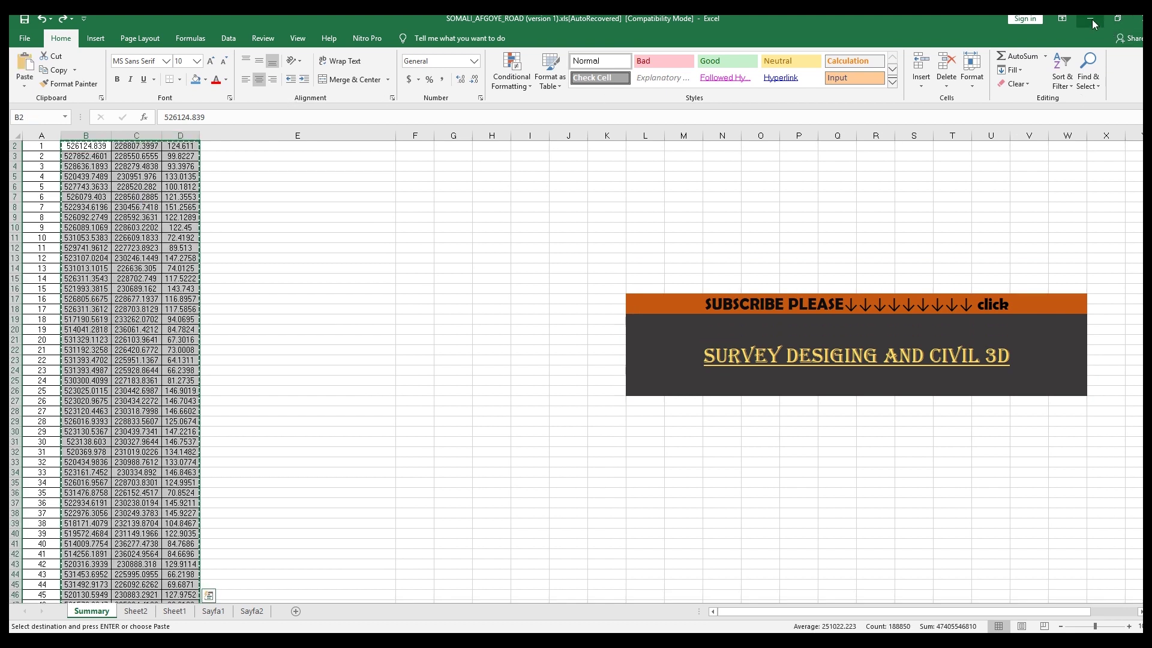
Minimise Excel, create a new text document on the desktop, open it in Notepad and paste the copied coordinates.
click(1093, 24)
right_click(730, 204)
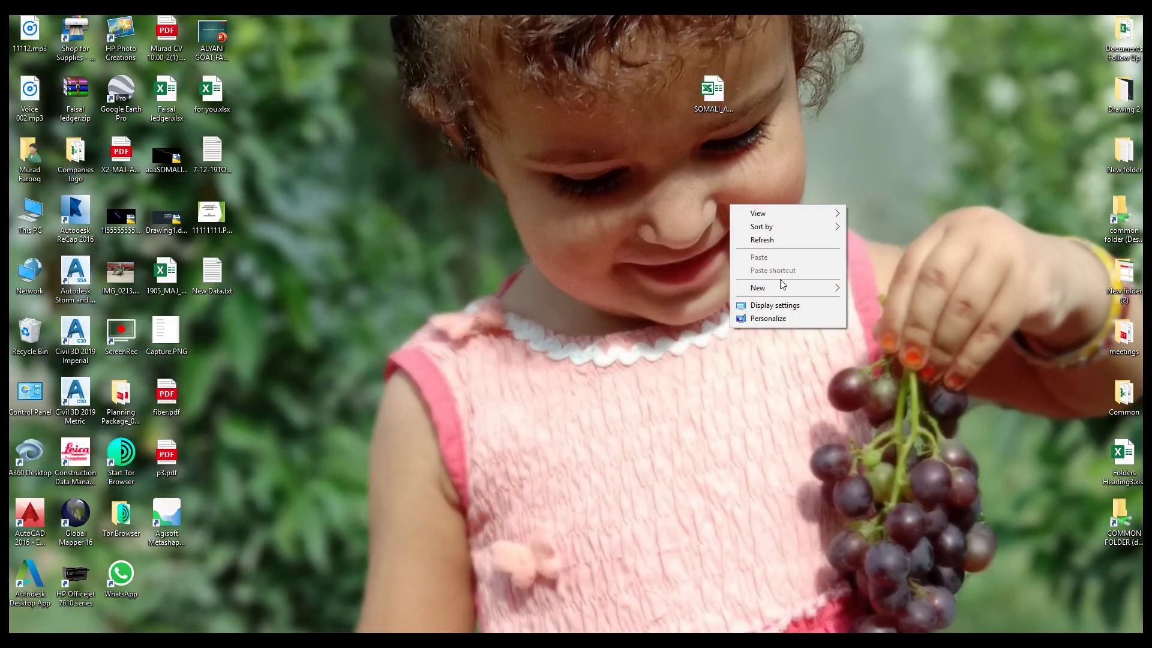
mouse_move(803, 290)
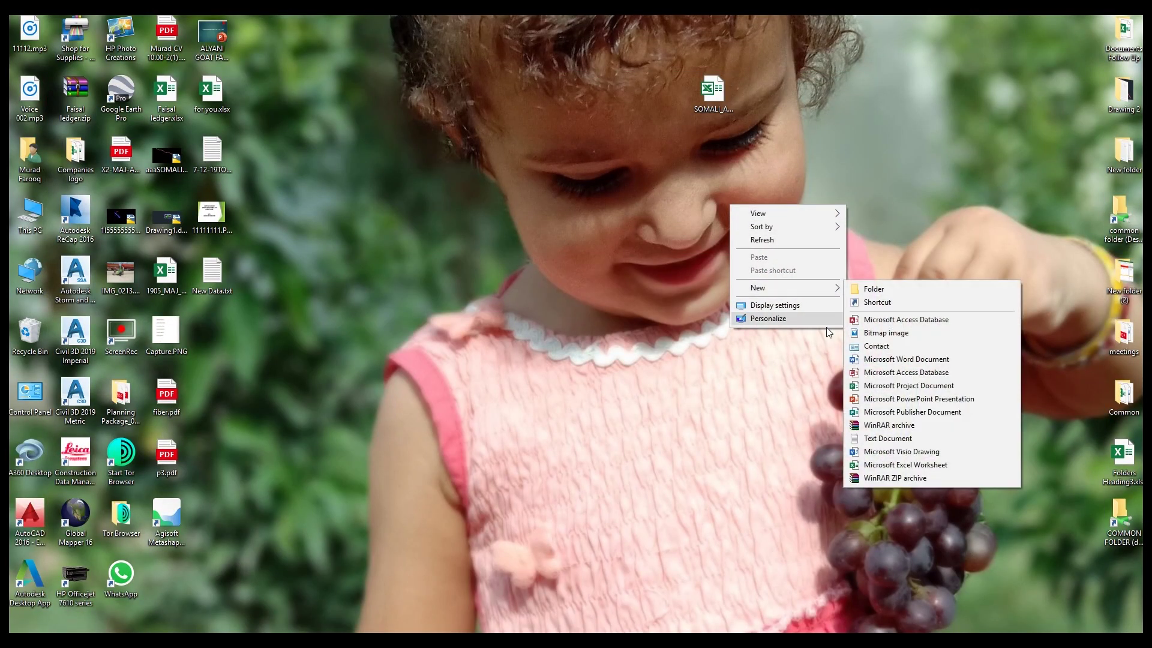
click(873, 440)
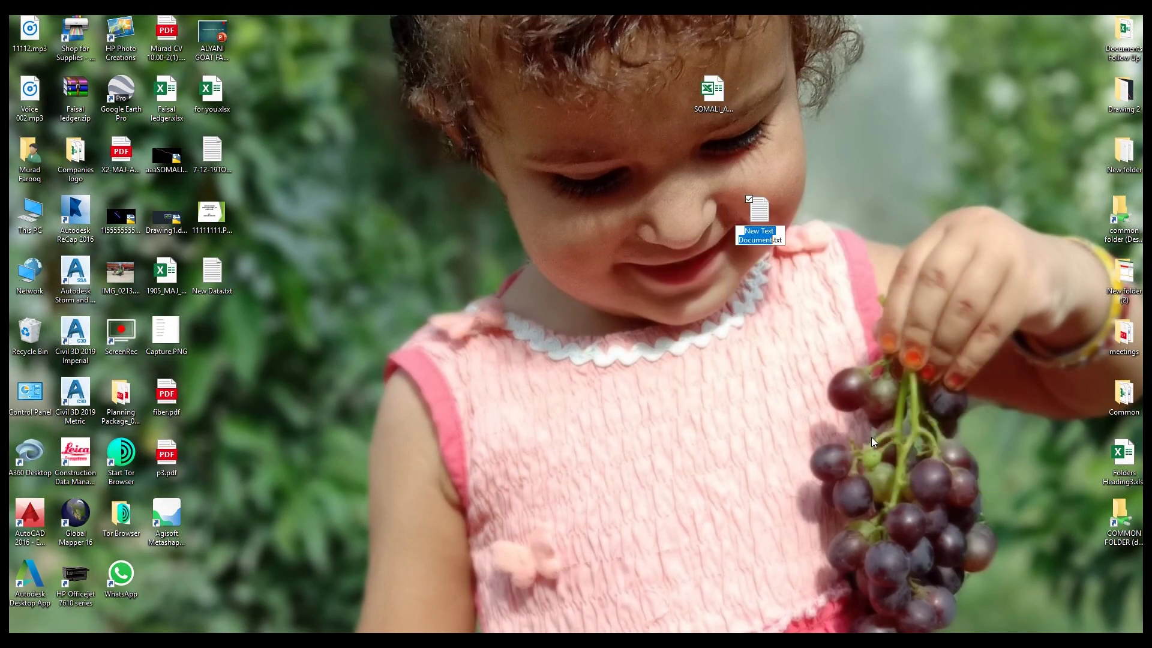
click(757, 220)
double_click(757, 220)
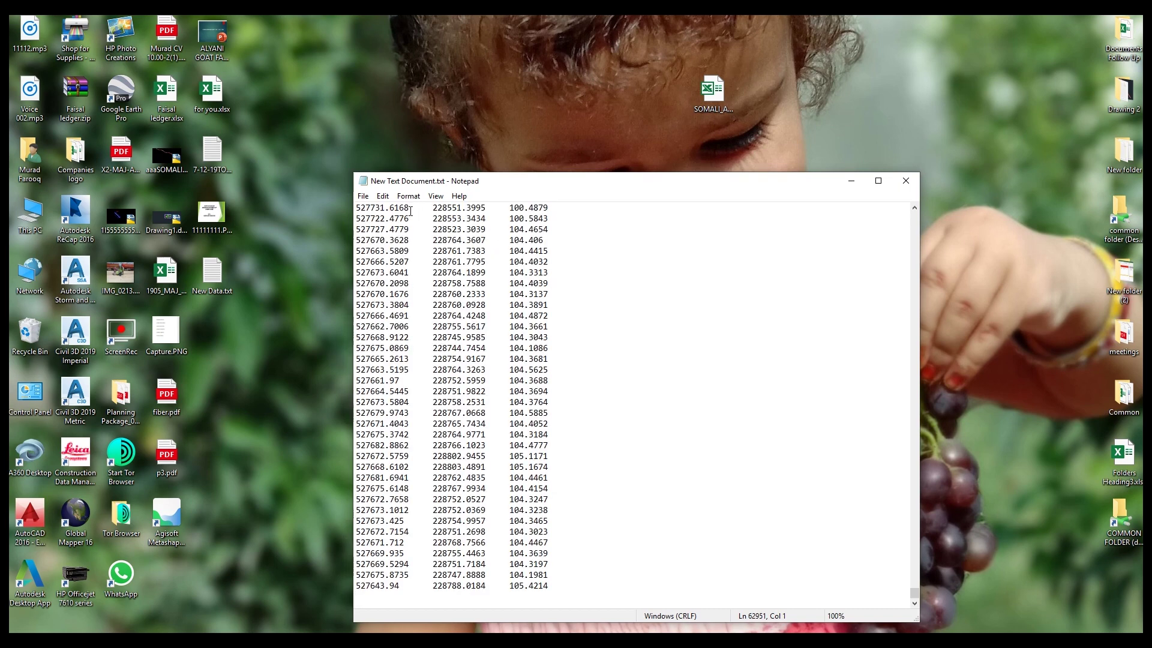
drag(432, 208, 413, 206)
right_click(417, 207)
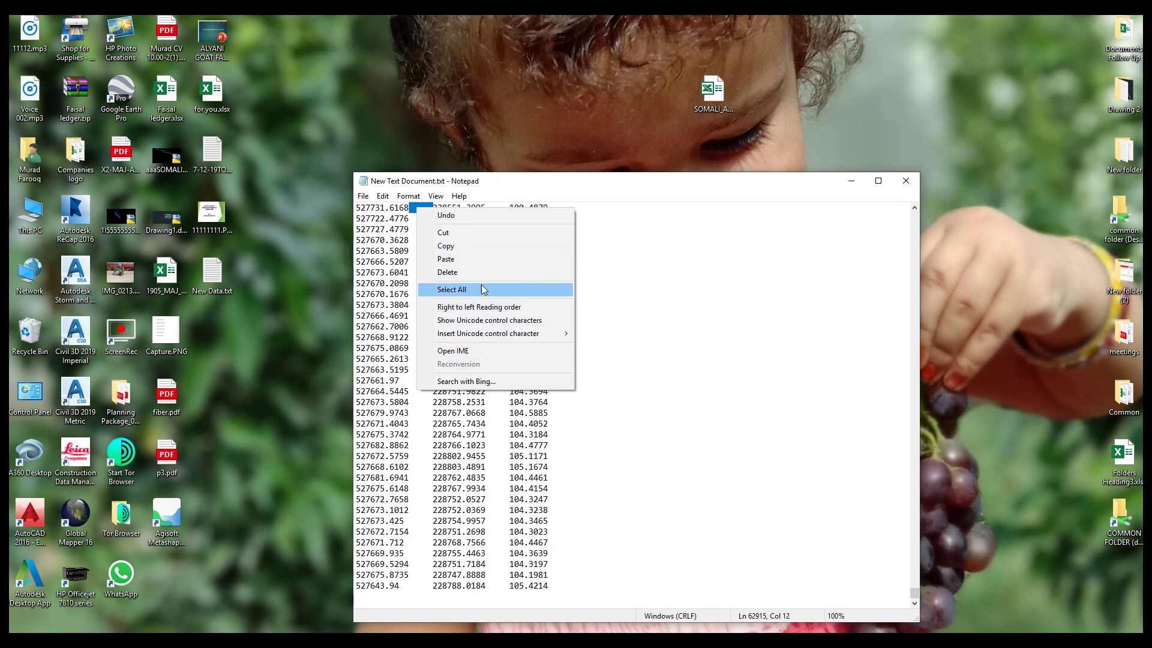
click(648, 274)
drag(432, 210, 432, 193)
click(668, 291)
scroll(444, 243, up, 10)
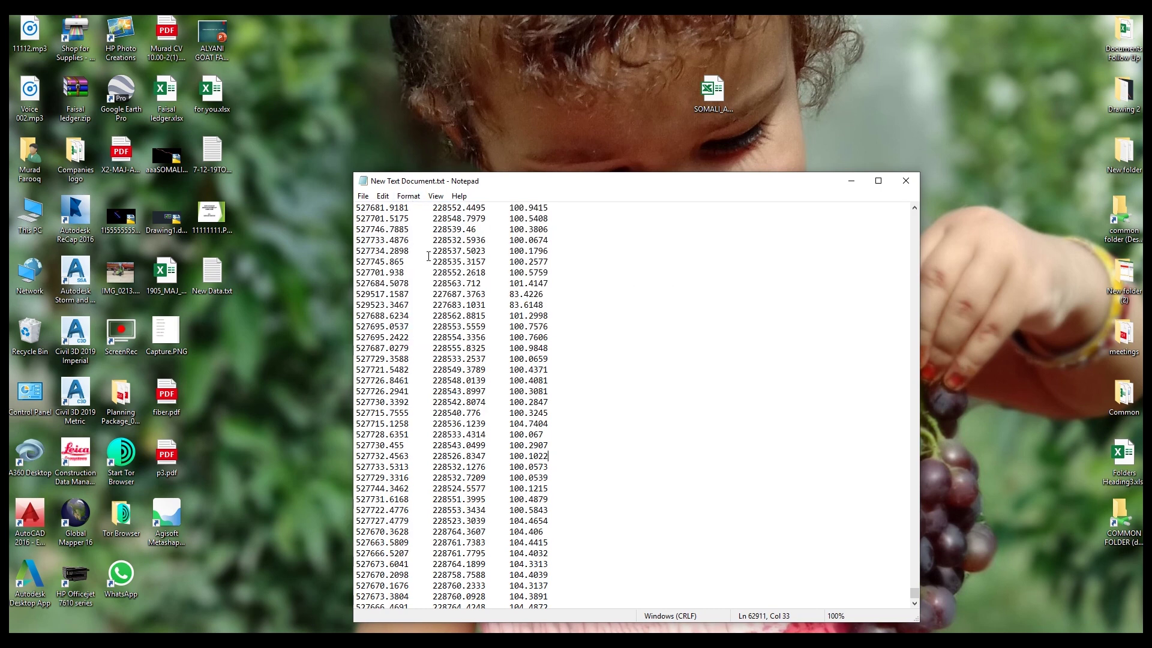
Replace every tab gap between the coordinate values with a comma and insert an empty line above the first row.
drag(914, 594, 915, 196)
drag(432, 208, 404, 208)
click(381, 196)
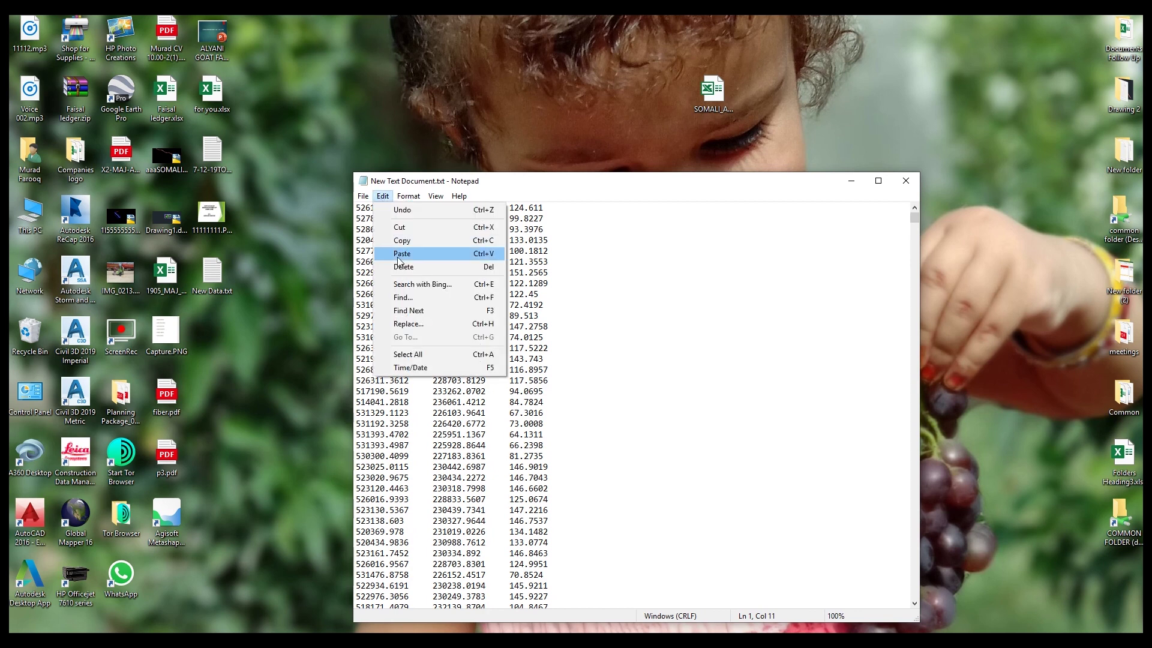
click(408, 324)
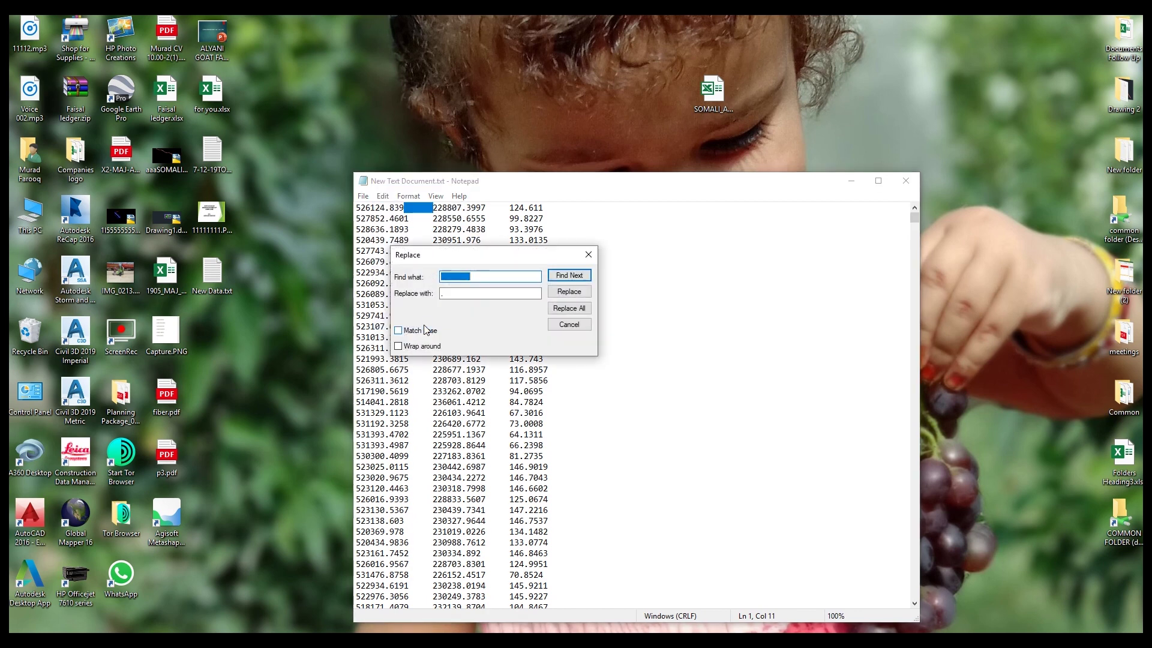
click(482, 293)
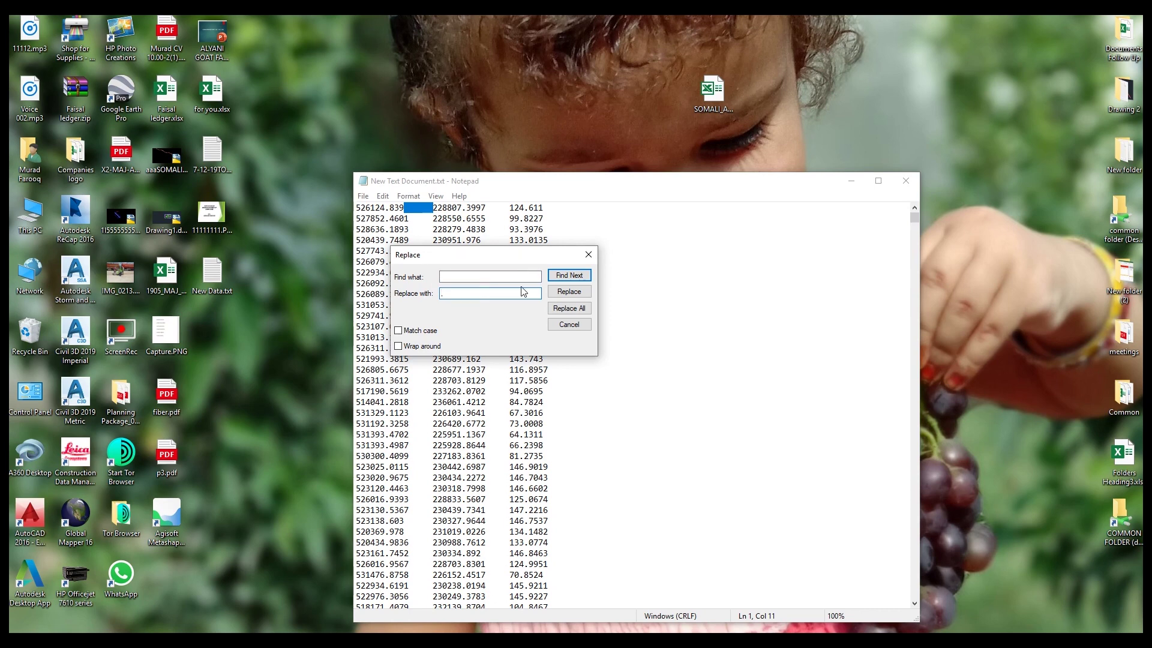
click(568, 292)
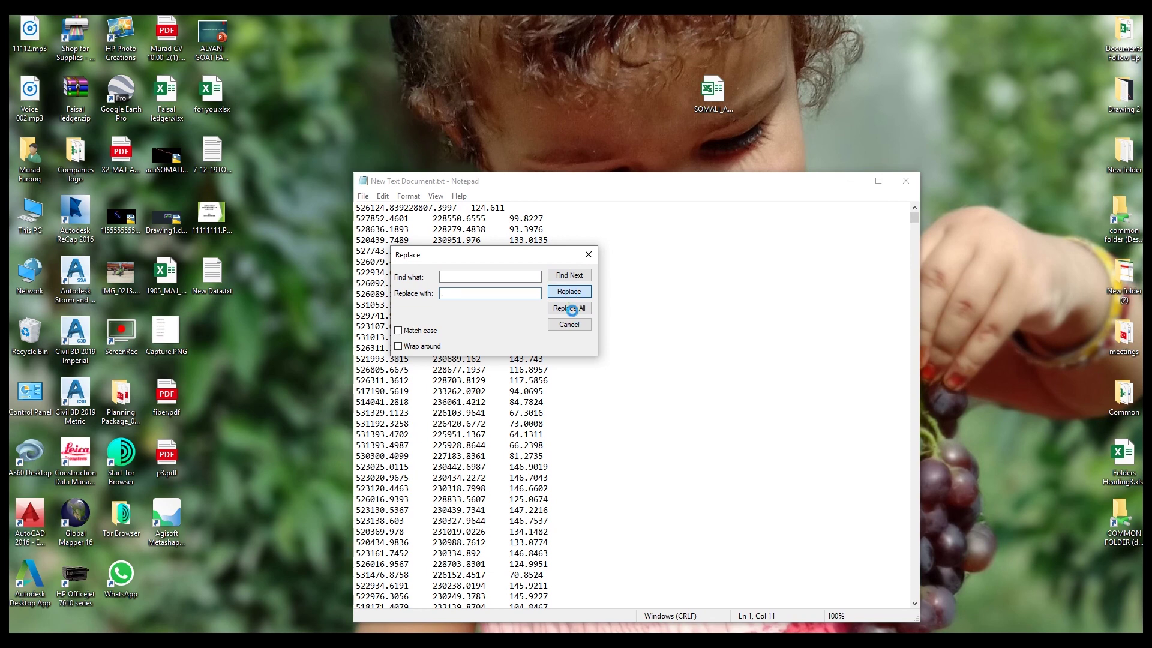
click(568, 309)
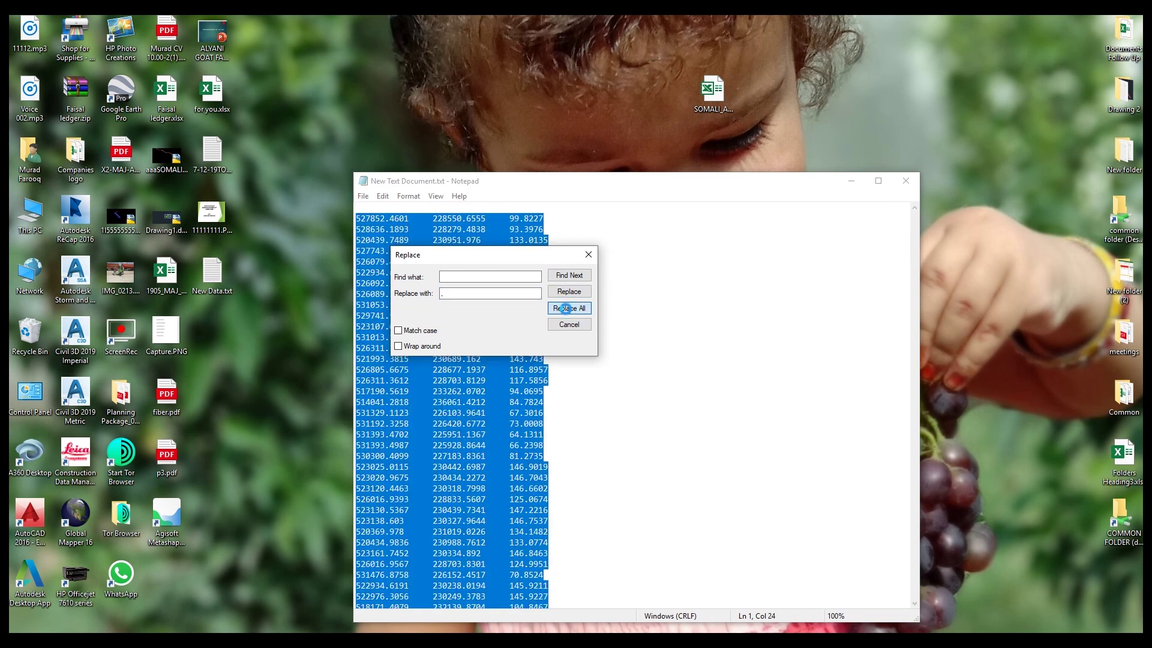
click(582, 256)
scroll(480, 291, down, 1)
scroll(480, 306, up, 1)
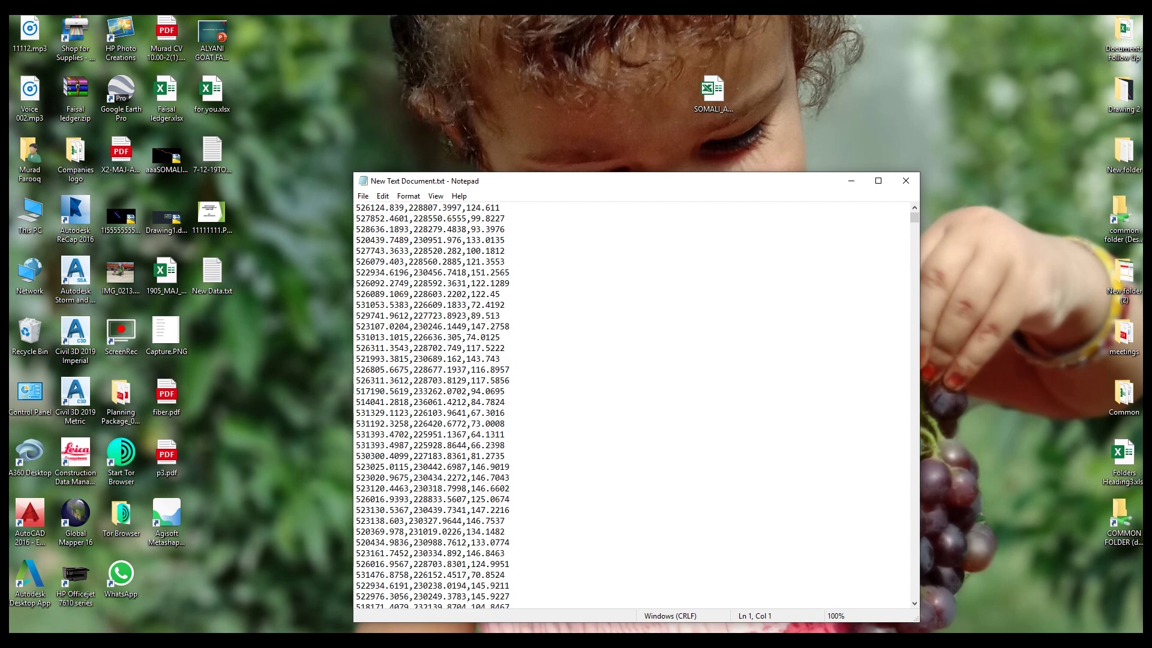
key(Return)
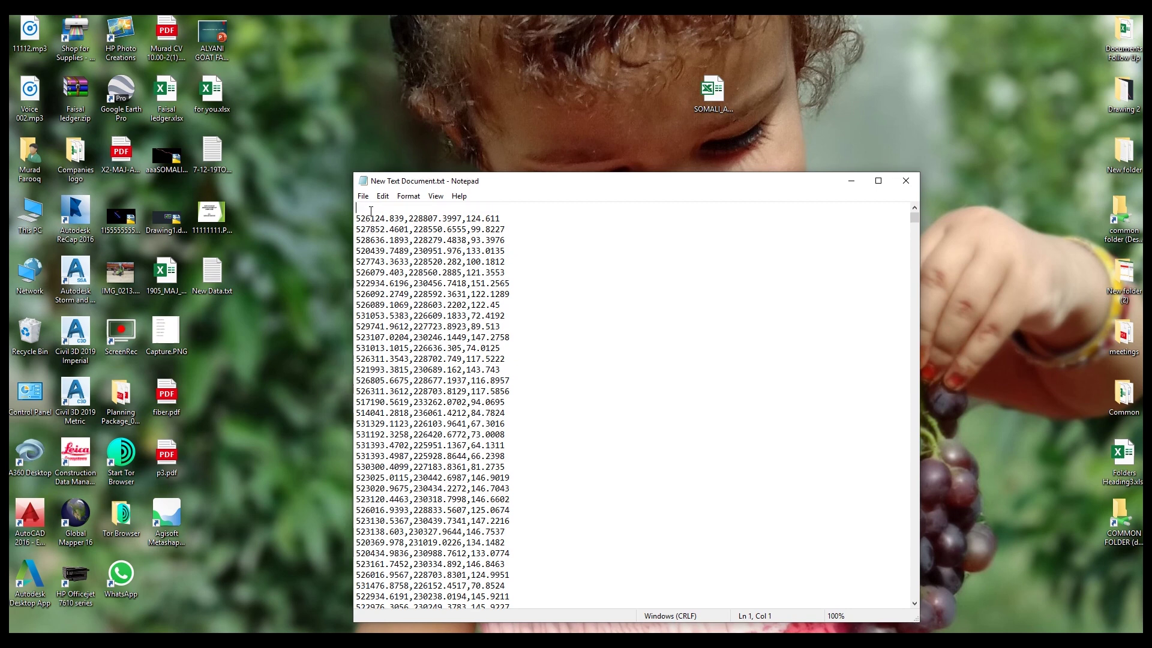
text(_m)
key(BackSpace)
text(mmm)
key(BackSpace)
key(BackSpace)
key(BackSpace)
key(BackSpace)
click(958, 562)
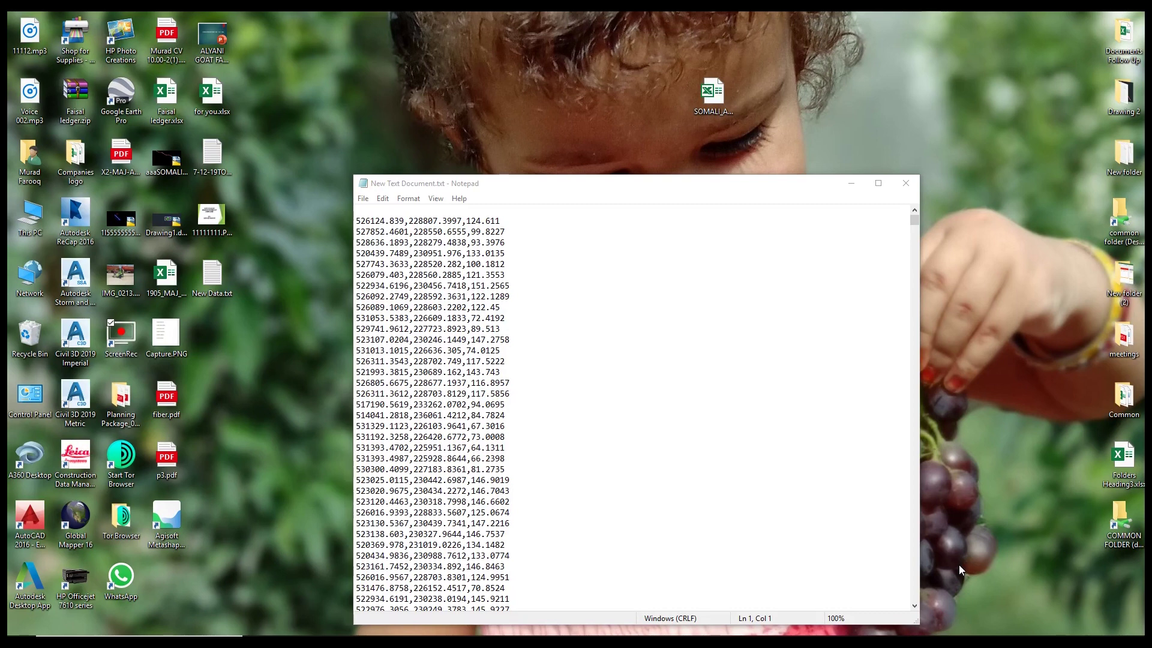
Enter "_MULTIPLE _POINT" on the empty first line above the coordinates.
click(524, 258)
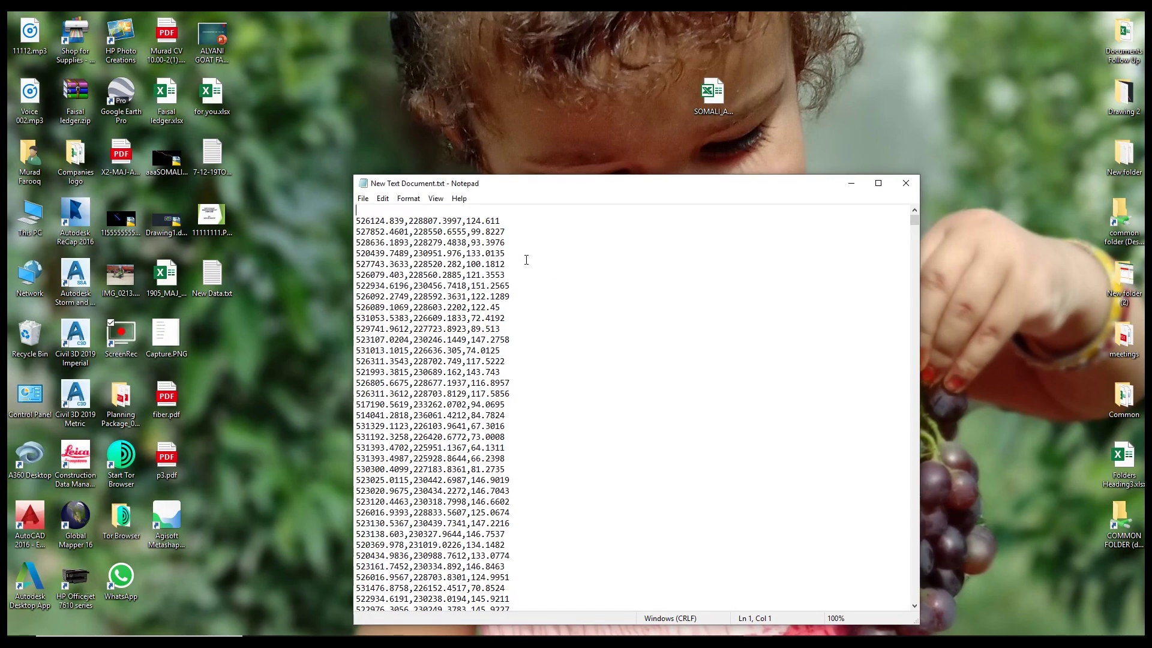
text(_MULI)
key(BackSpace)
text(TIPLE _POINT)
Save the text to the desktop as NEW.SCR with file type All Files, and move its icon to a free desktop area.
click(363, 199)
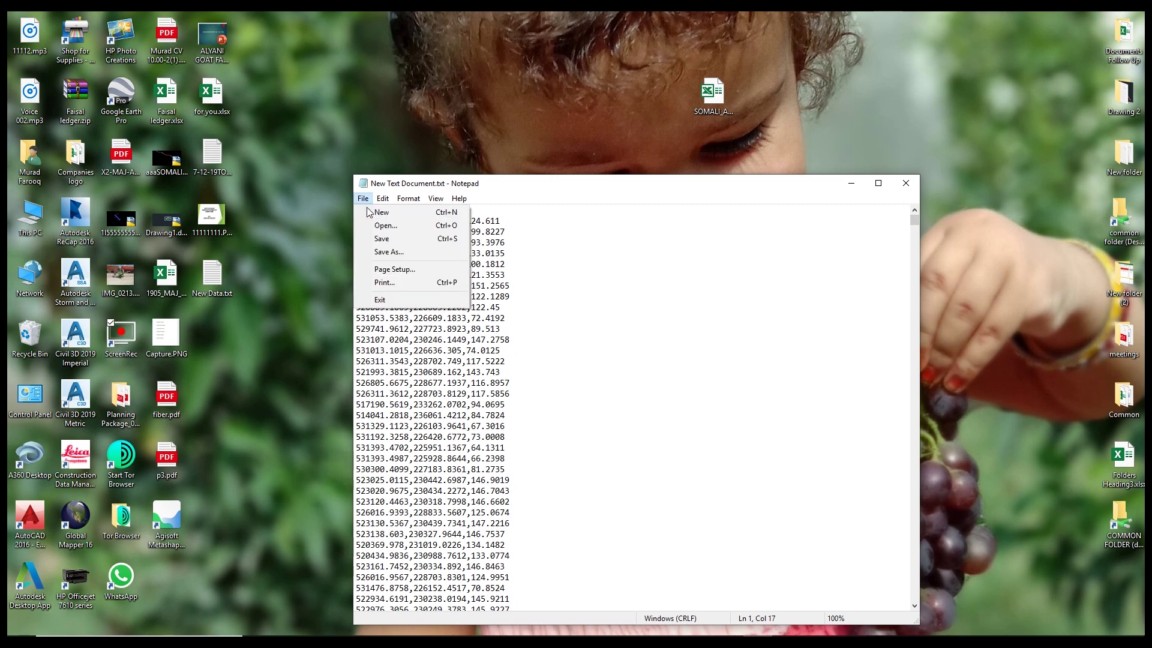
click(393, 254)
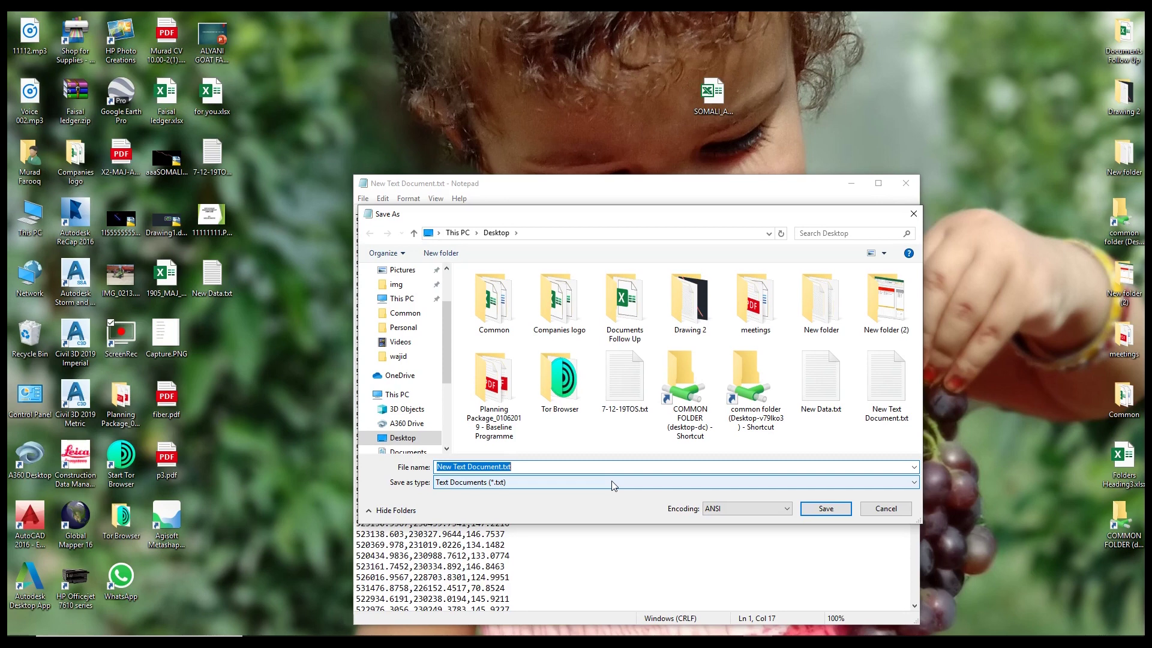
key(BackSpace)
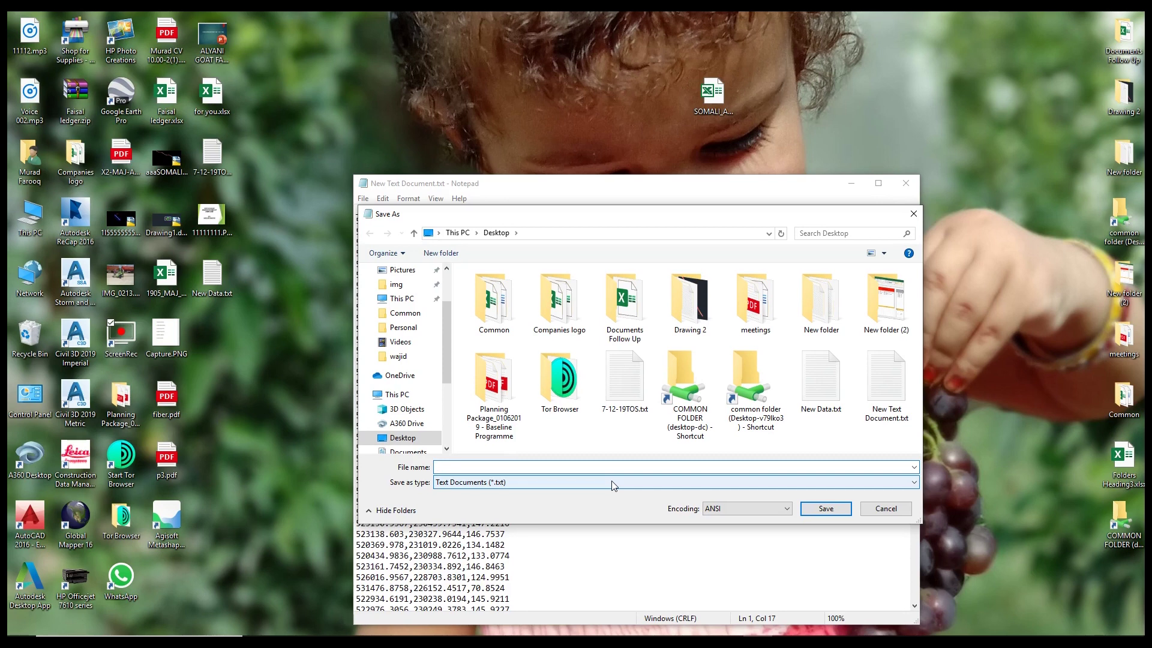
text(NEW)
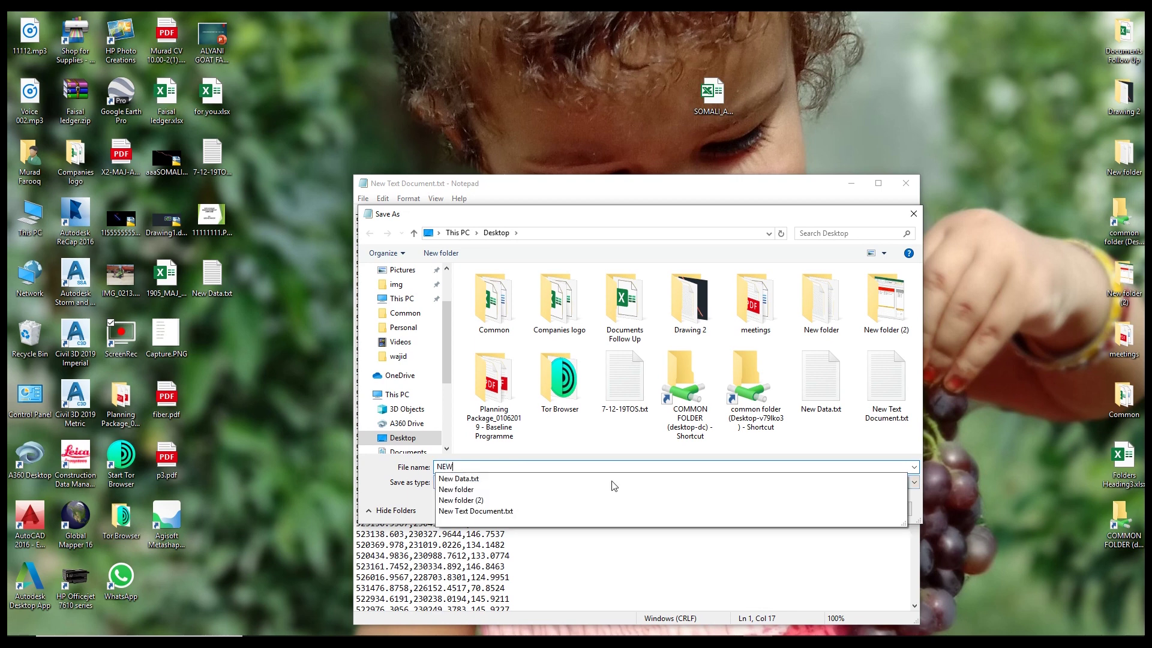
text(.SCR)
click(613, 485)
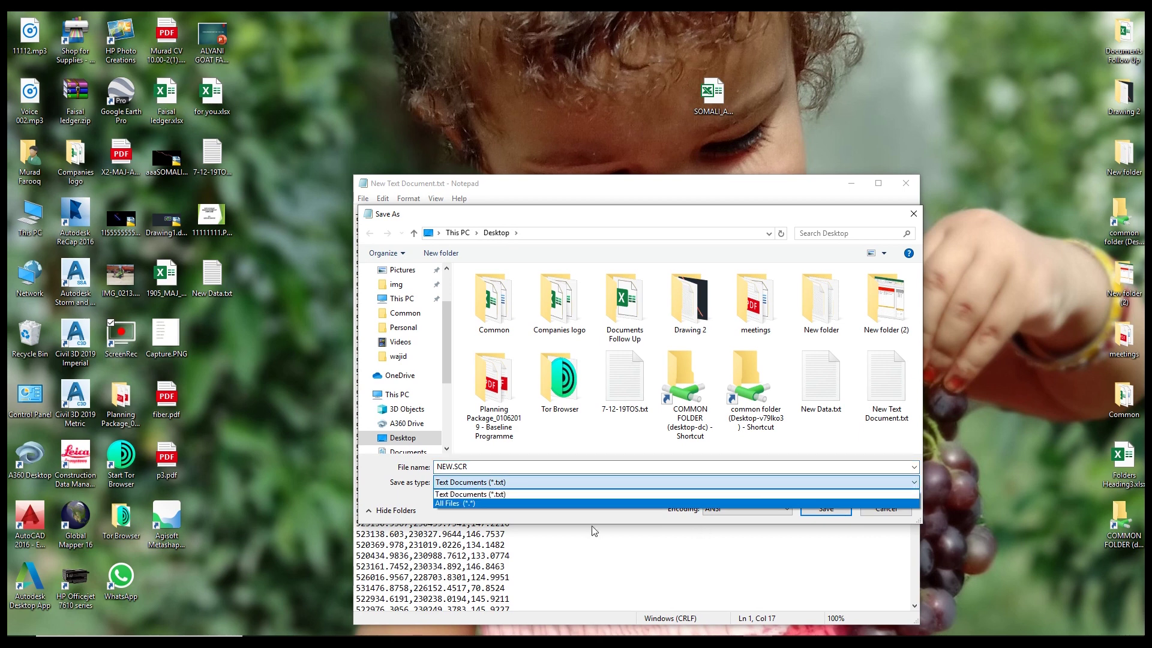
click(475, 503)
click(826, 509)
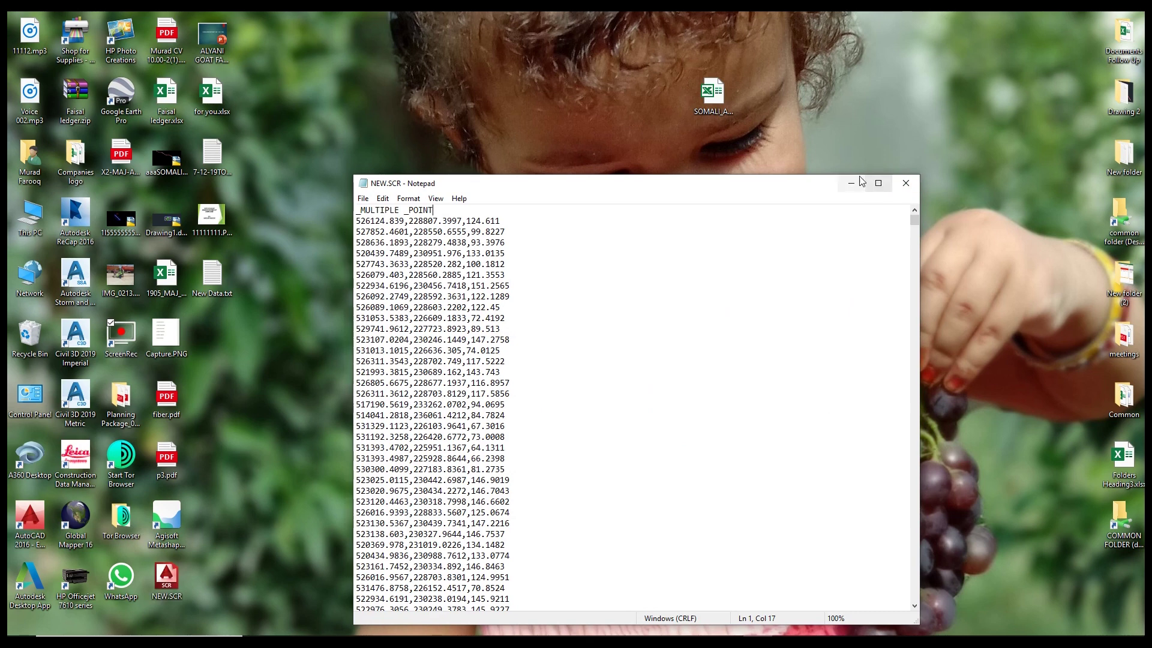
click(850, 183)
drag(158, 572, 525, 271)
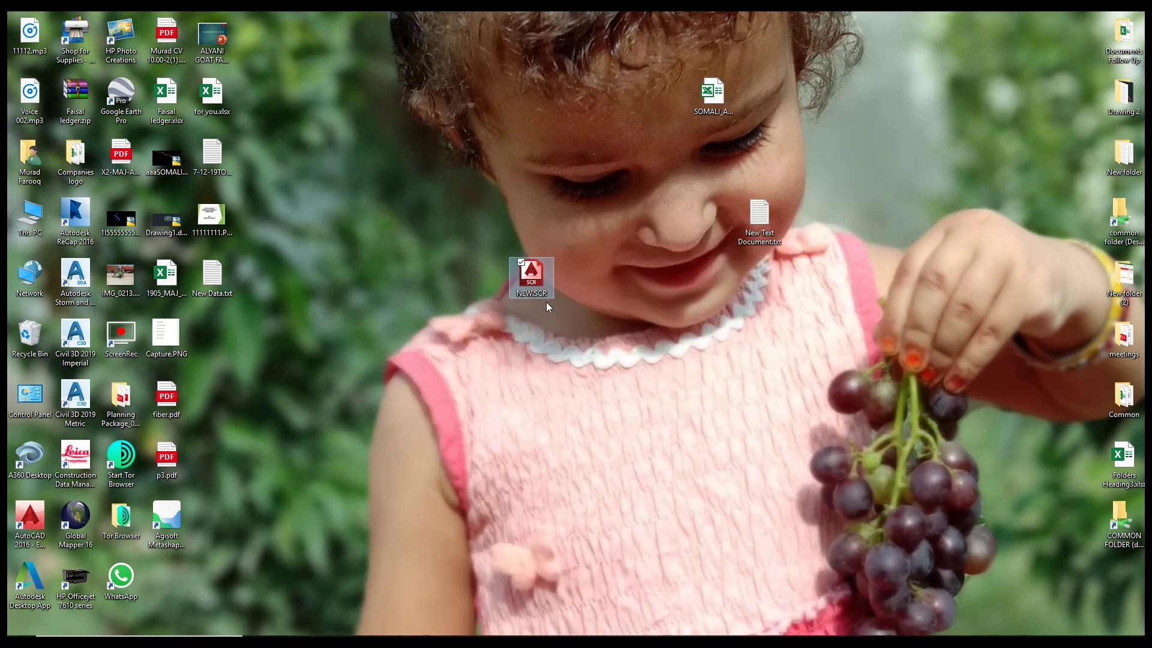
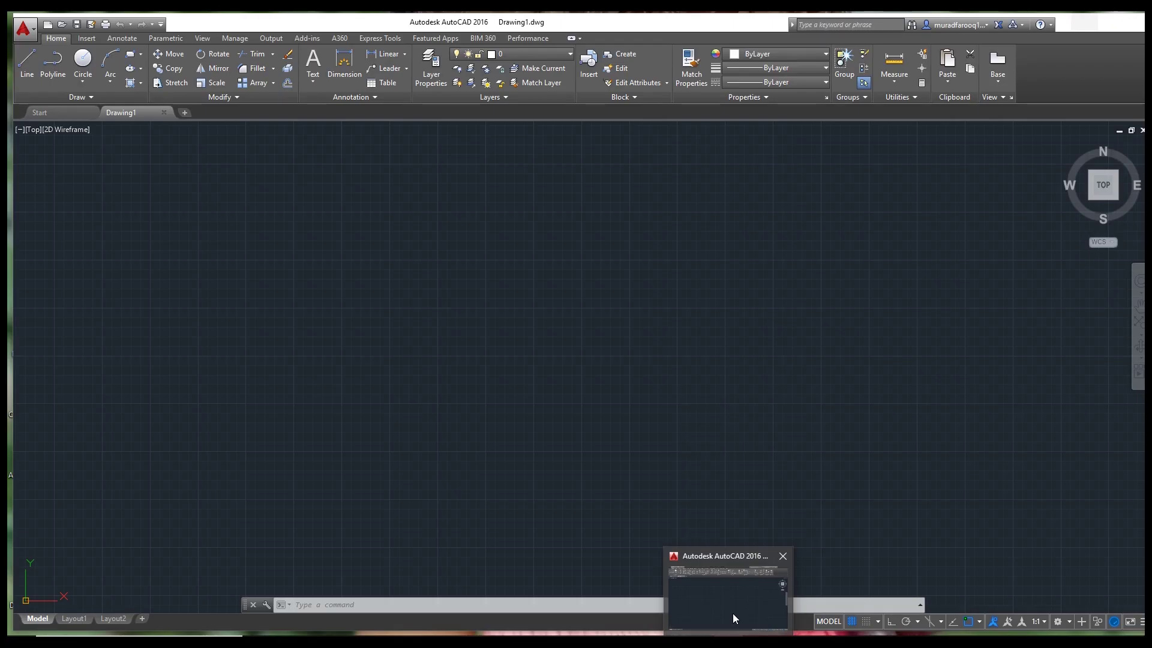
Switch to AutoCAD and run the NEW.SCR file from the desktop with the SCRIPT command.
click(732, 613)
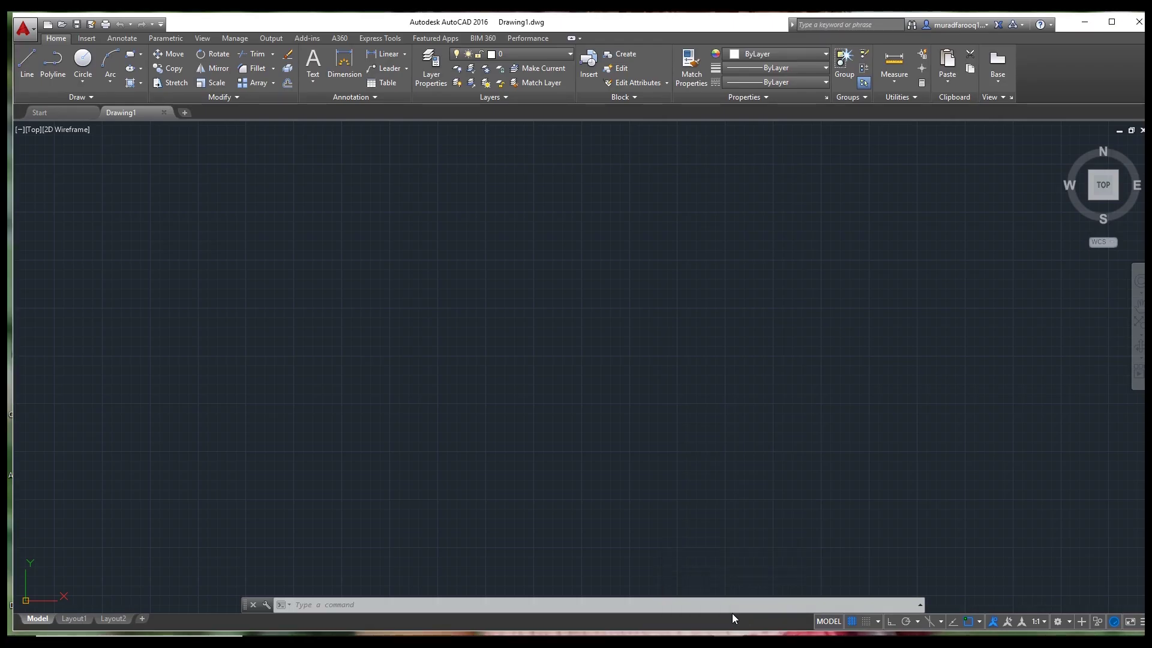
click(507, 606)
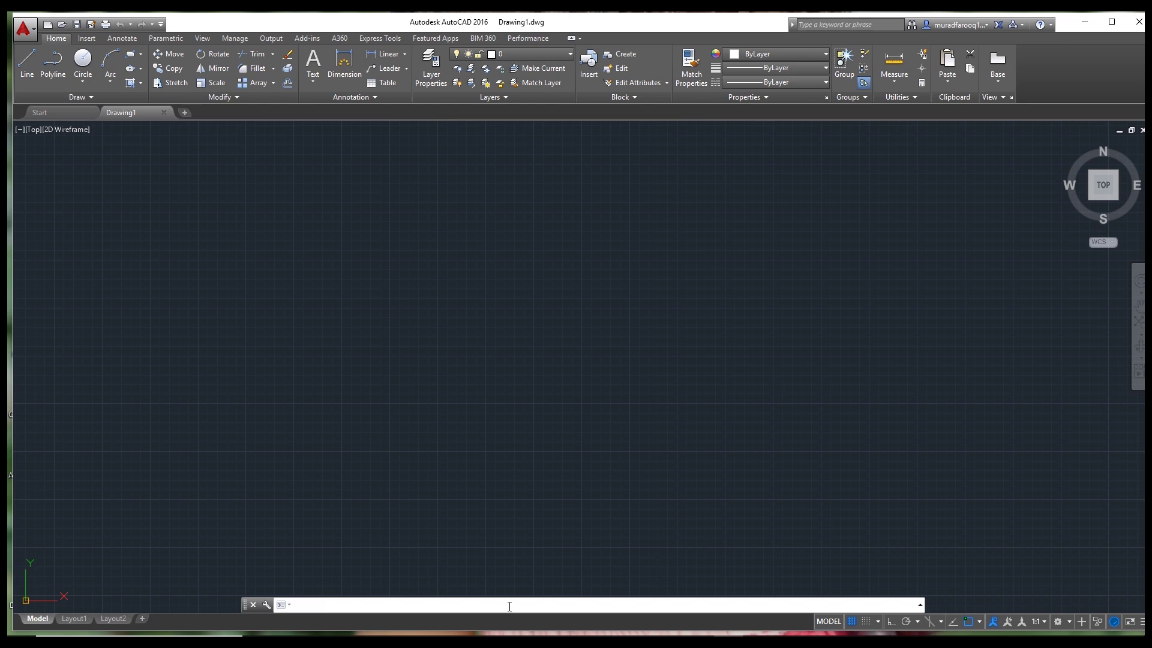
text(scr)
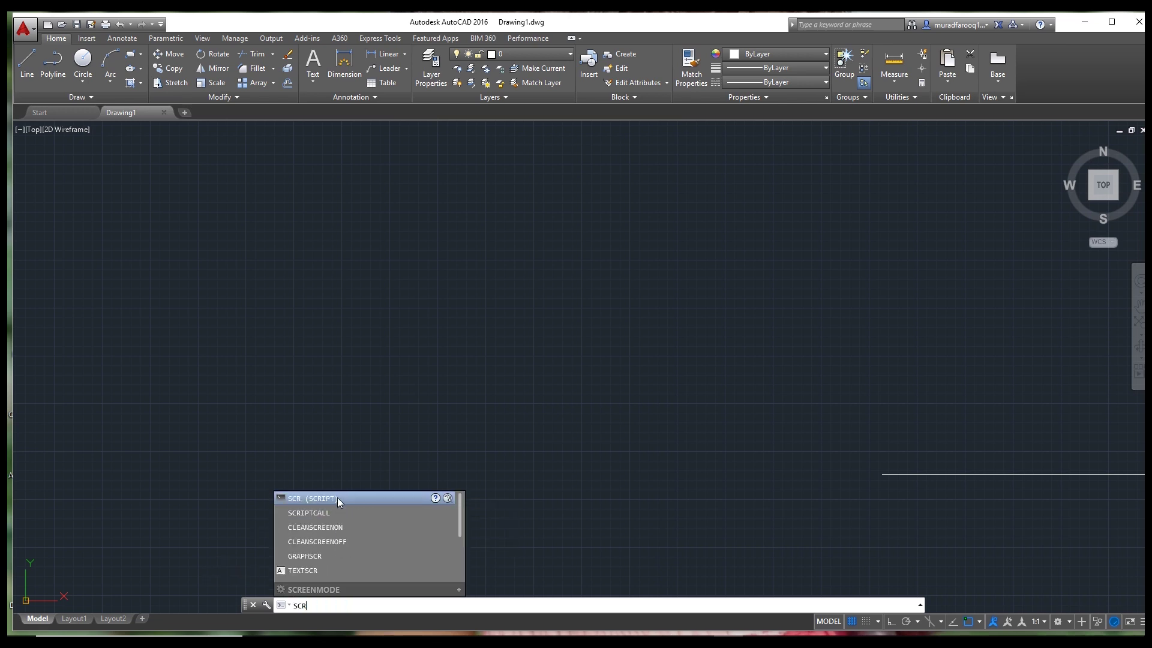
click(337, 498)
scroll(503, 395, down, 1)
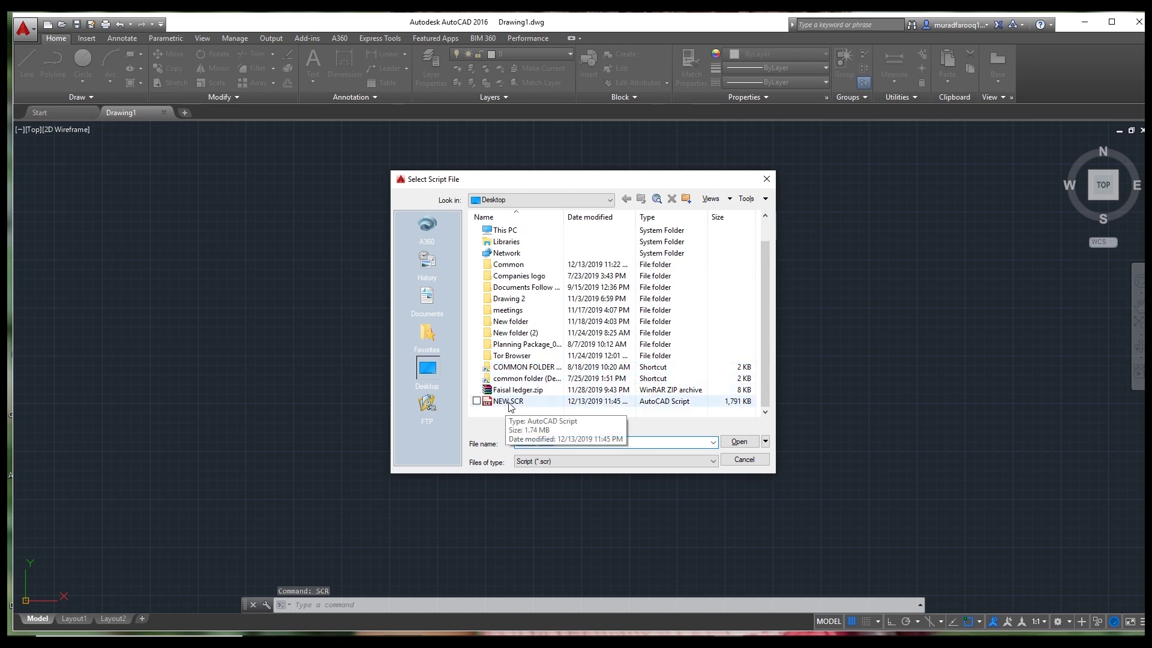
click(509, 402)
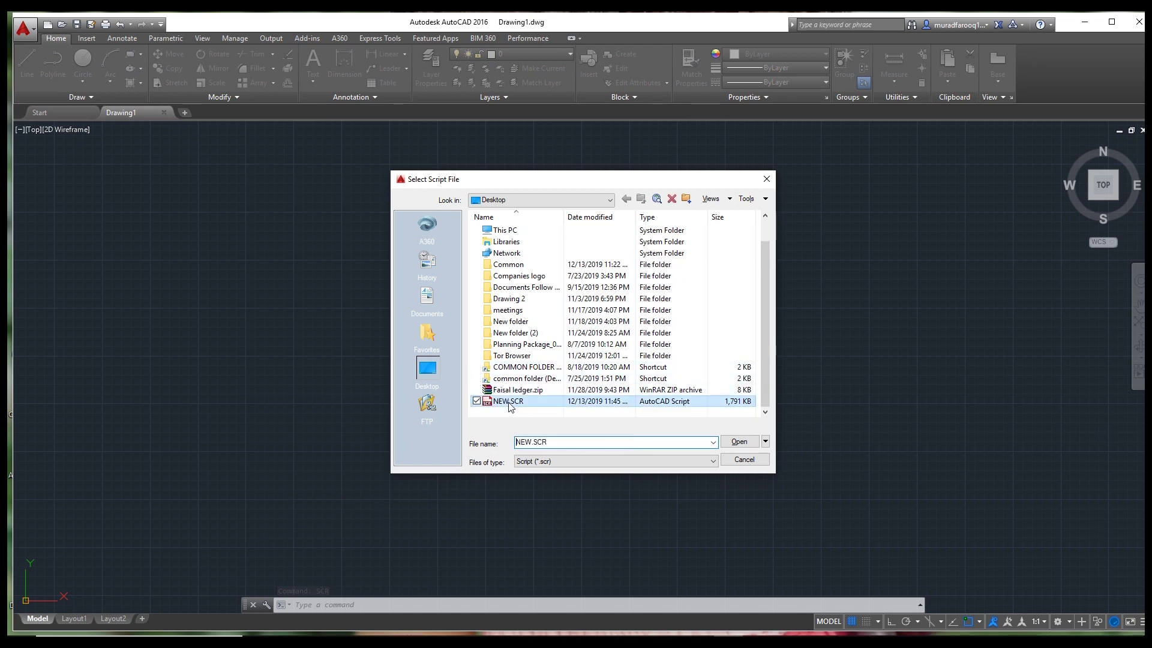
click(740, 442)
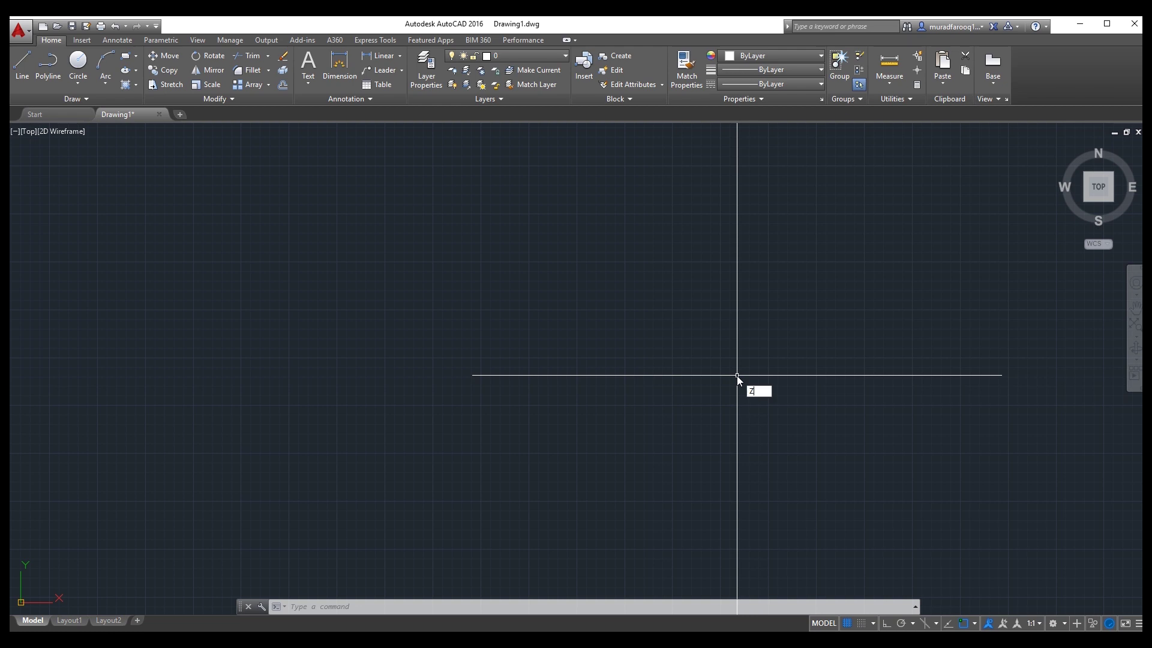
Zoom the drawing to its extents to view the imported points.
key(Return)
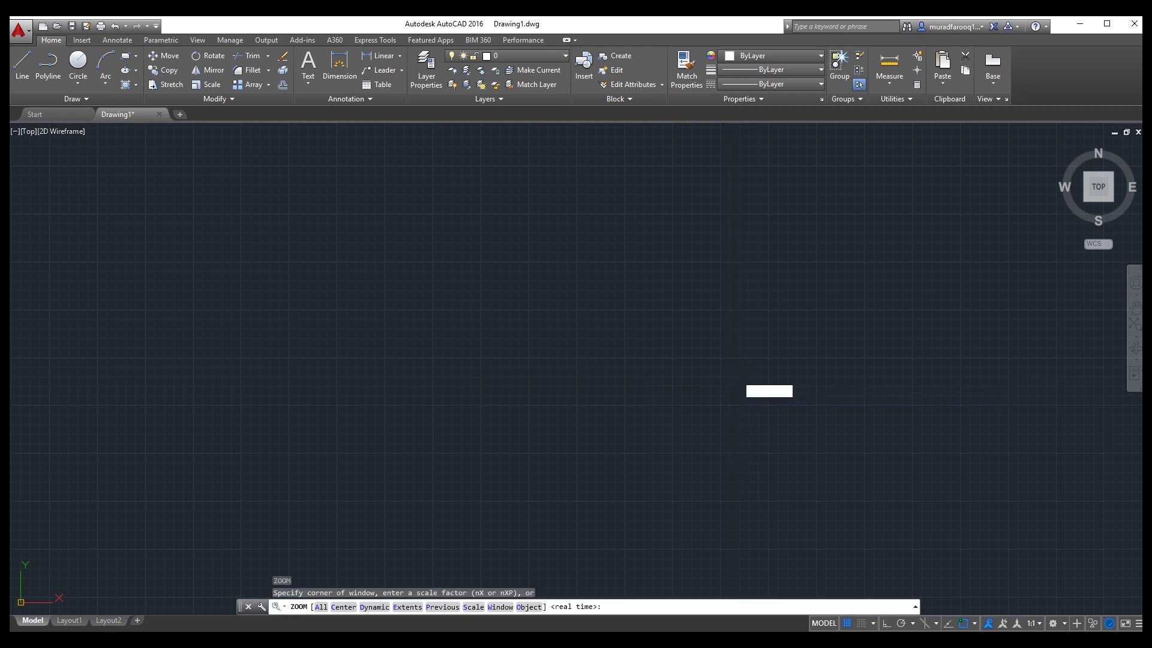
text(E)
key(Return)
scroll(887, 465, down, 1)
scroll(888, 465, up, 1)
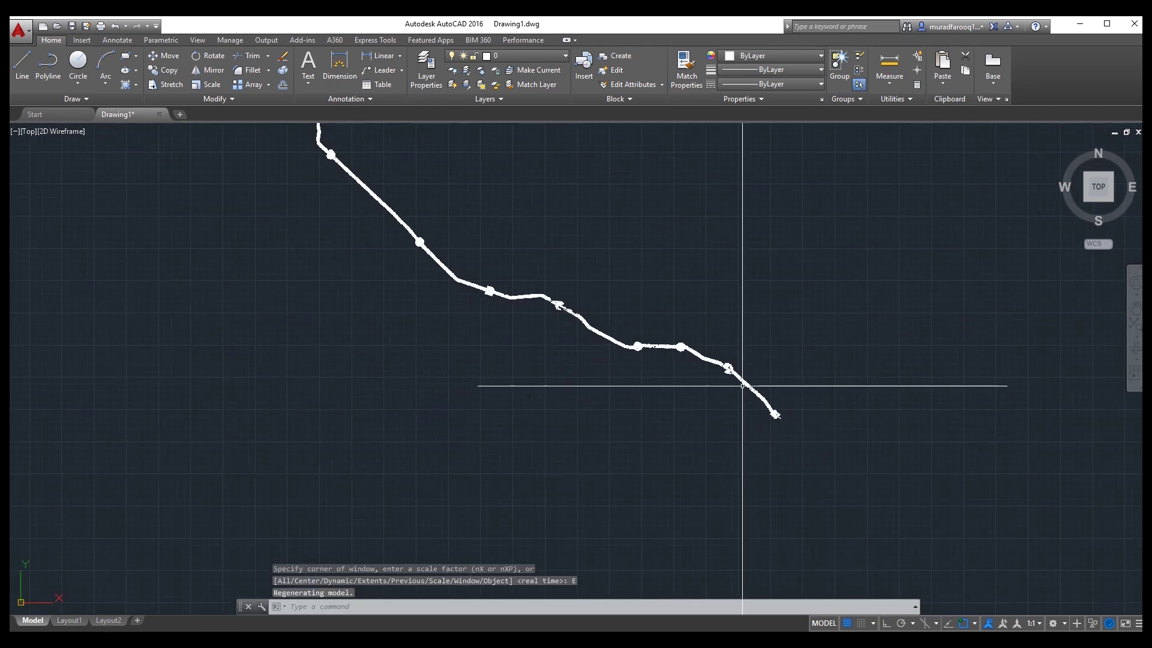
Examine the imported points along the lower part of the survey strip, from the overall route to individual points.
scroll(742, 386, up, 5)
middle_drag(673, 378, 737, 471)
scroll(750, 449, down, 3)
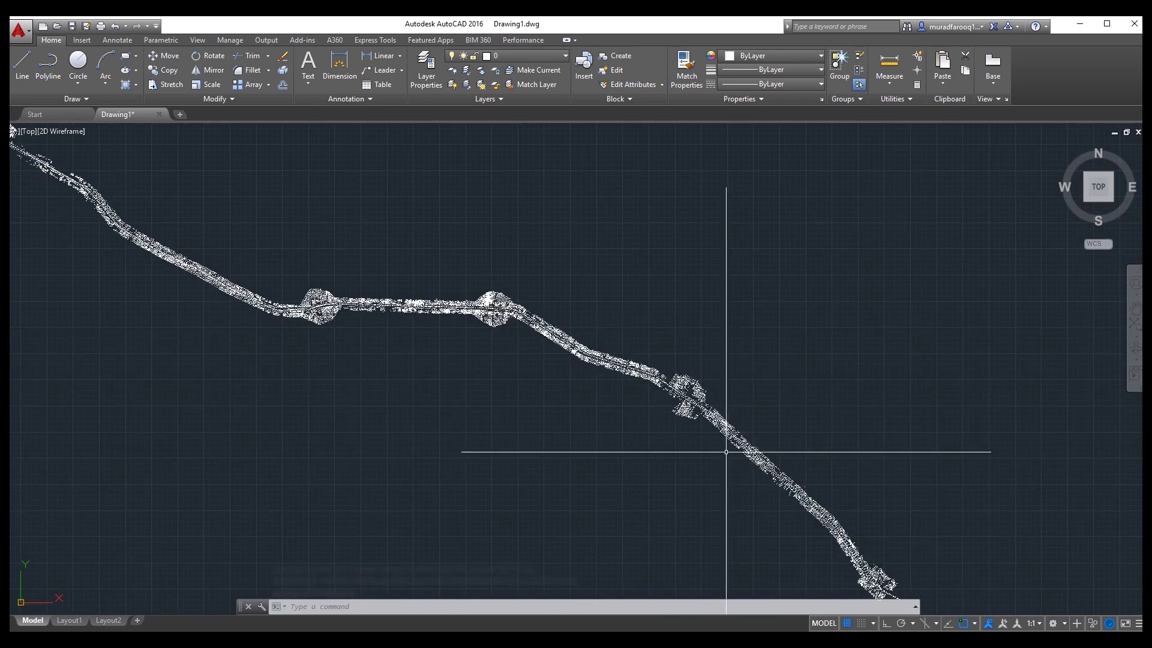
scroll(728, 452, down, 1)
mouse_move(560, 416)
middle_down()
mouse_move(781, 476)
mouse_move(797, 524)
mouse_move(840, 514)
middle_up()
scroll(778, 478, down, 2)
middle_drag(769, 495, 660, 452)
scroll(642, 455, up, 5)
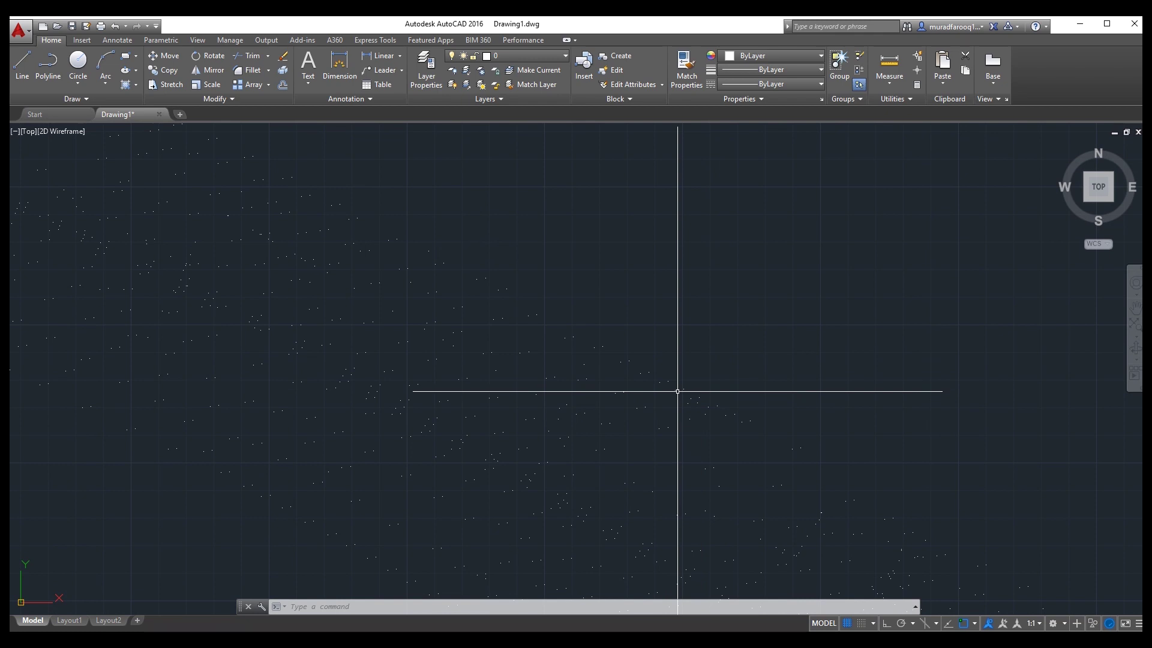
key(Escape)
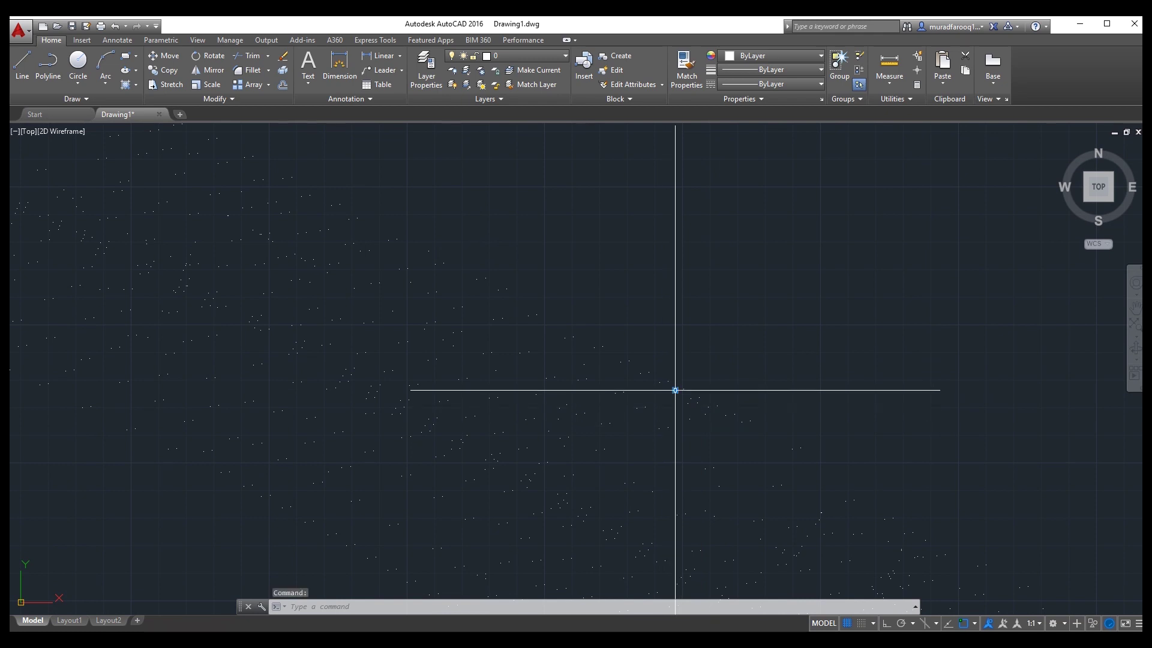
right_click(676, 391)
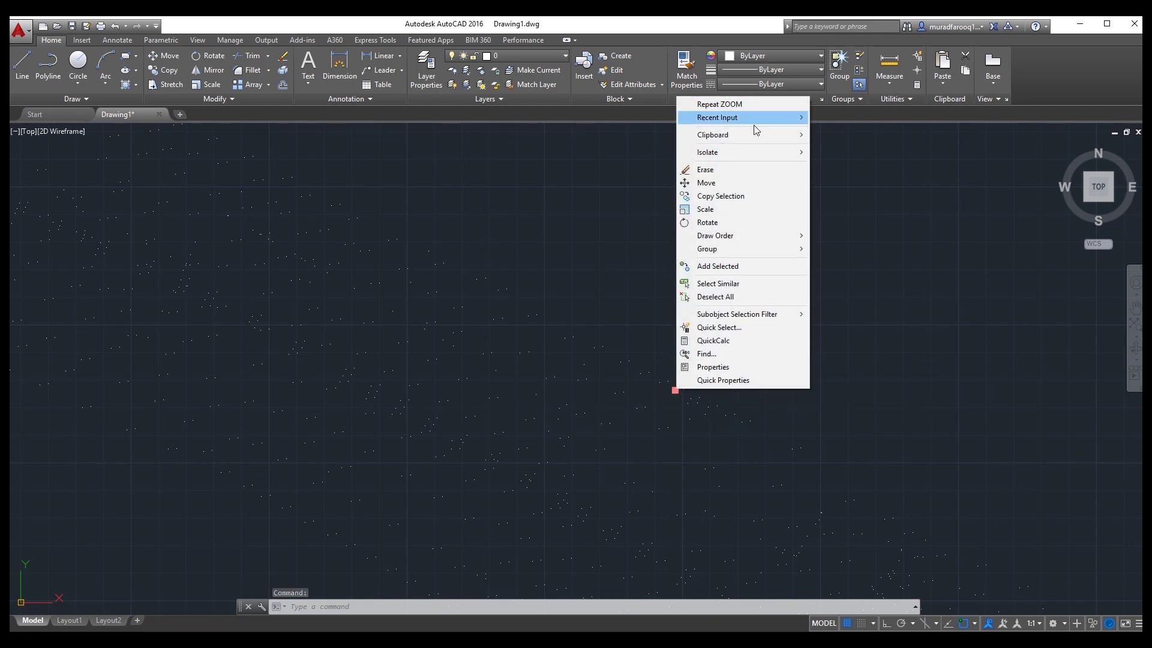
click(862, 346)
click(791, 359)
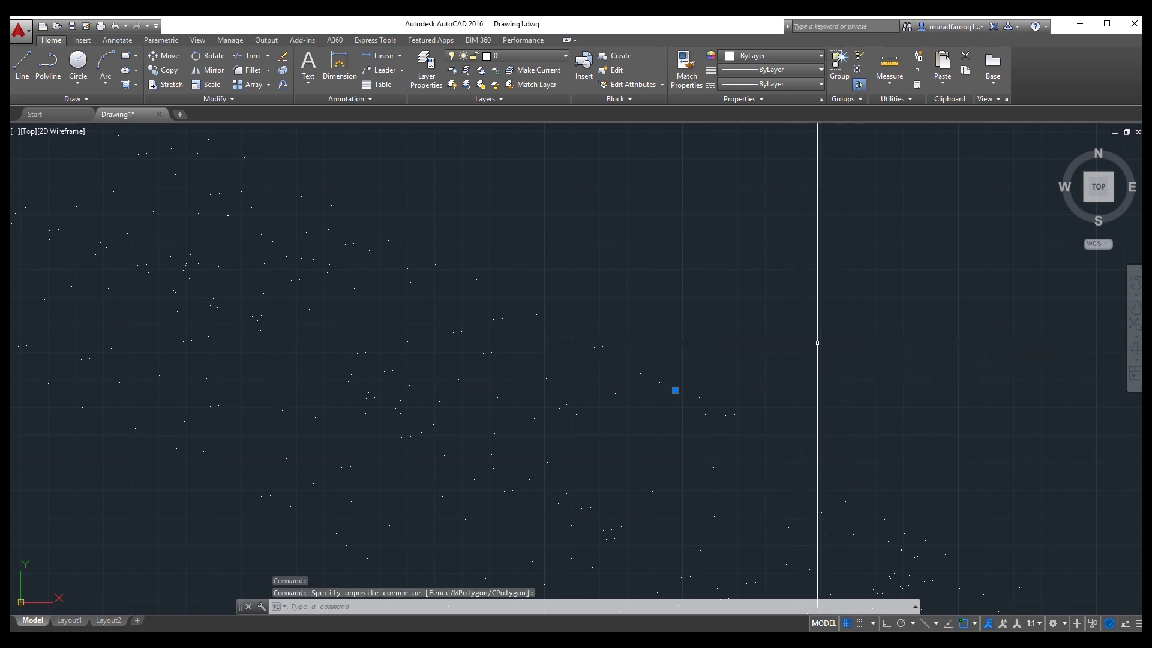
Run PTYPE and set the point style to a circle with a cross inside and the point size to 0.3 percent.
text(PTYPE)
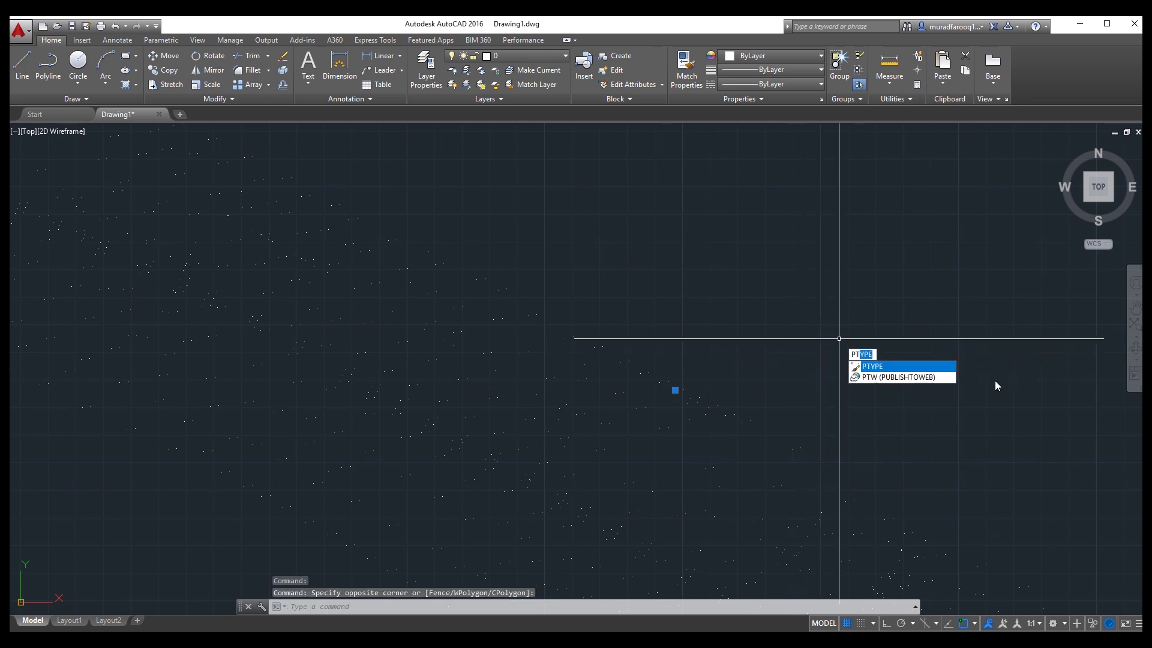
click(889, 369)
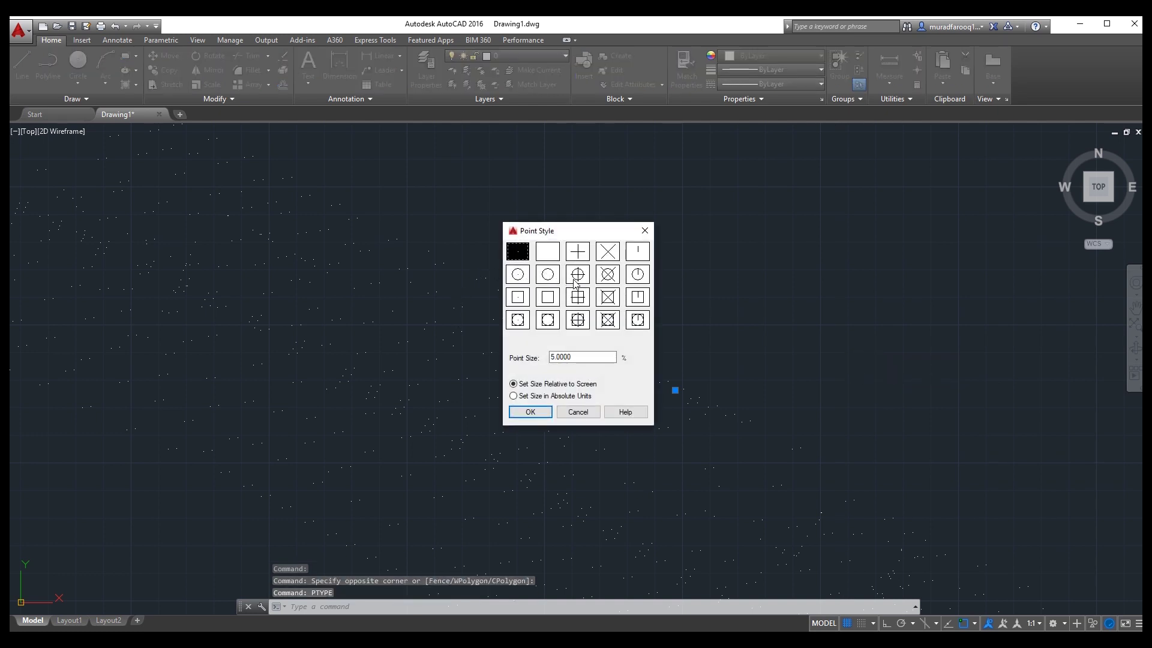
click(581, 276)
double_click(550, 359)
text(0.3)
key(Return)
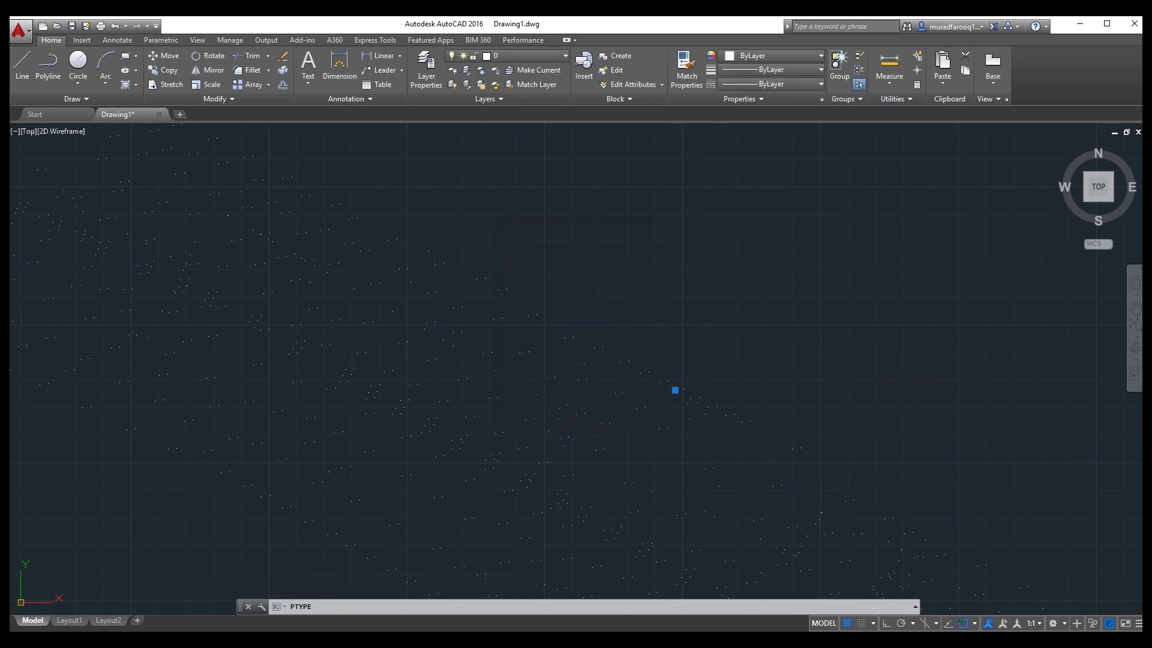
Change the color of a single point on the strip's upper edge to Red in its properties and deselect it.
scroll(673, 321, down, 8)
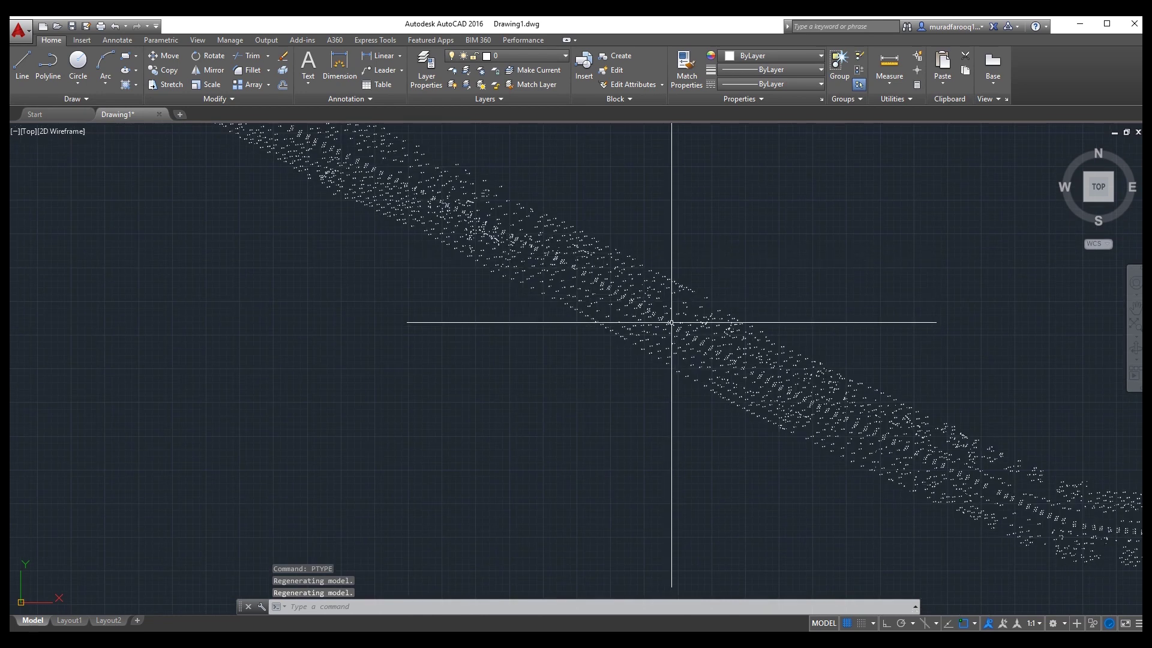
middle_drag(699, 454, 774, 459)
scroll(615, 390, up, 5)
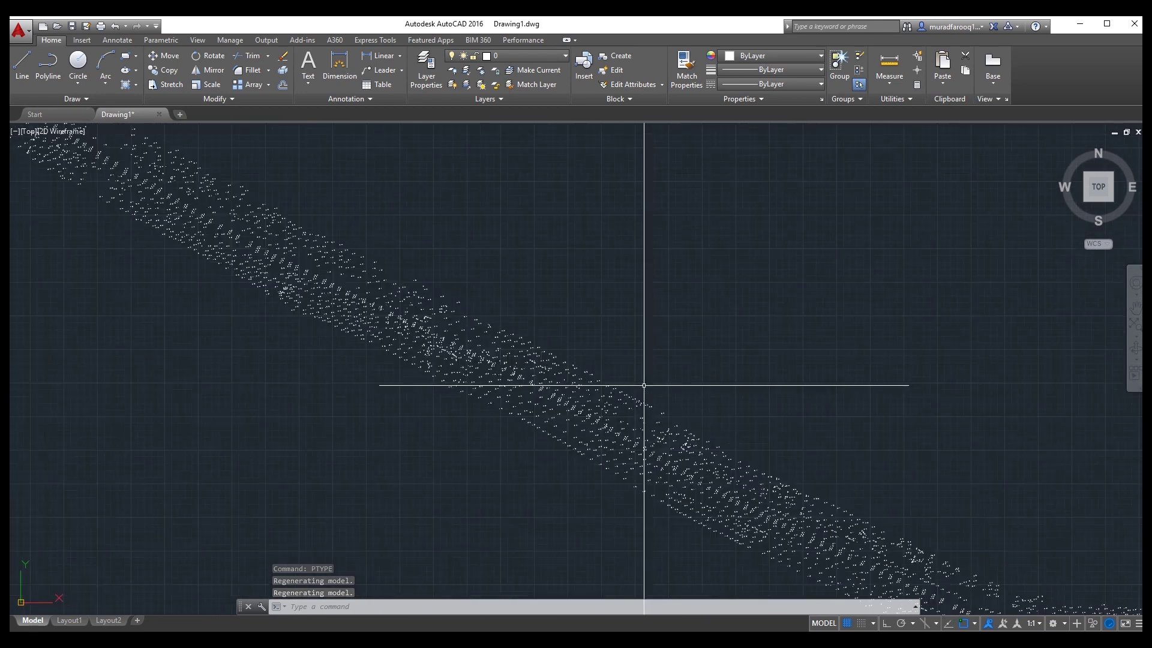
right_click(619, 404)
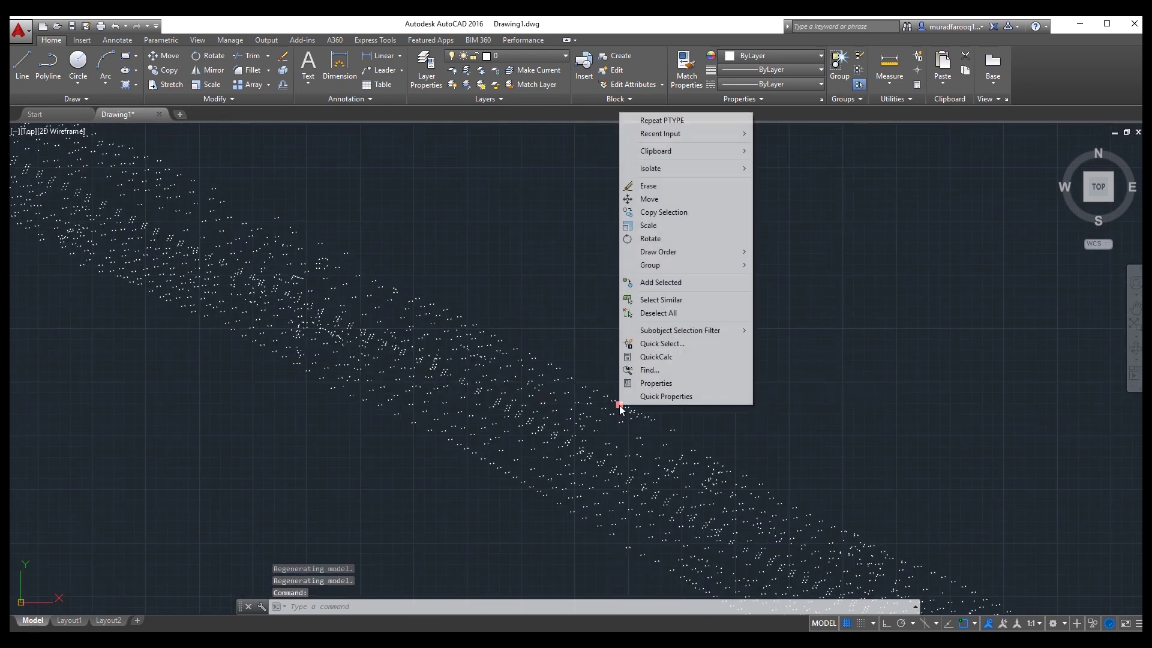
click(683, 382)
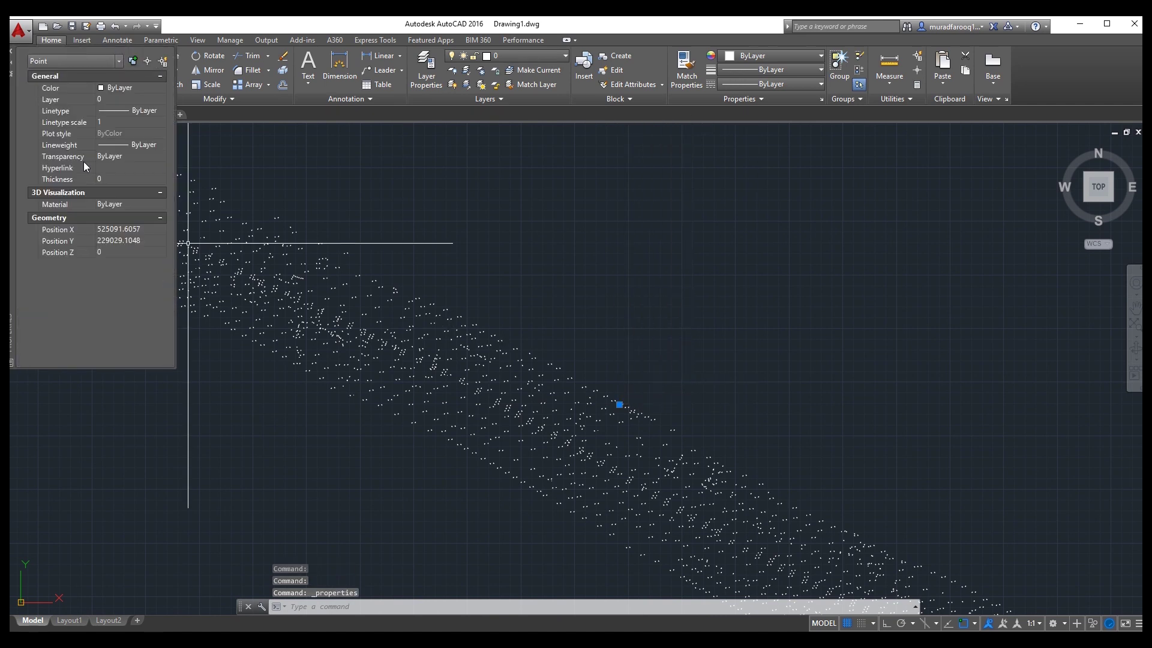
click(102, 91)
click(102, 91)
click(101, 121)
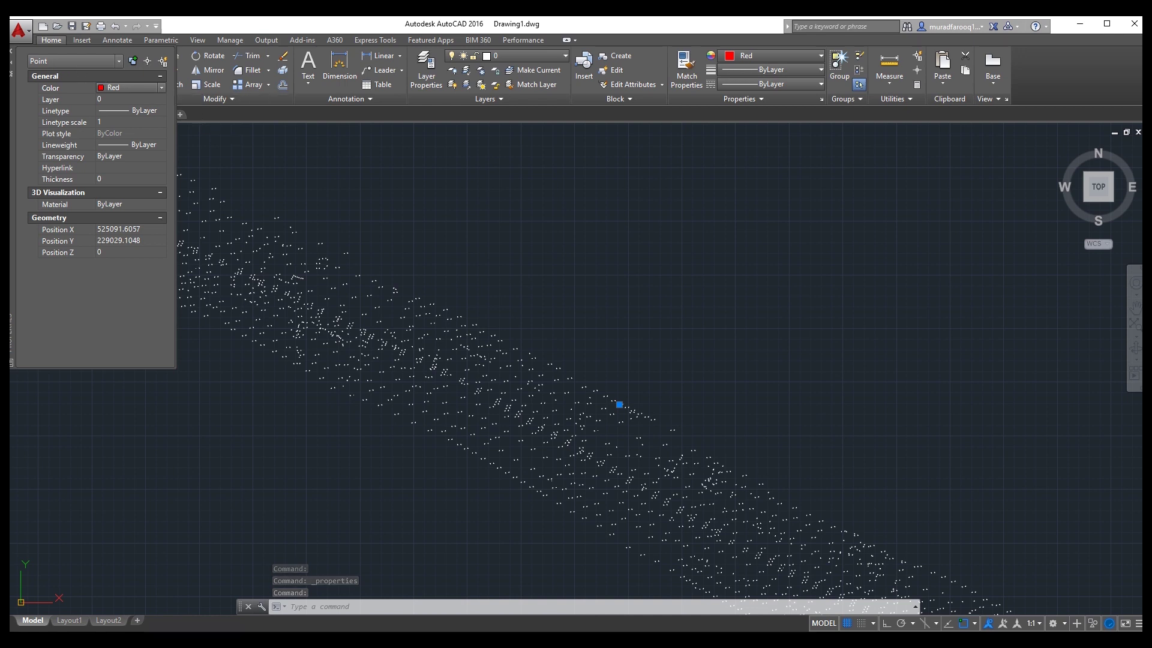
click(11, 51)
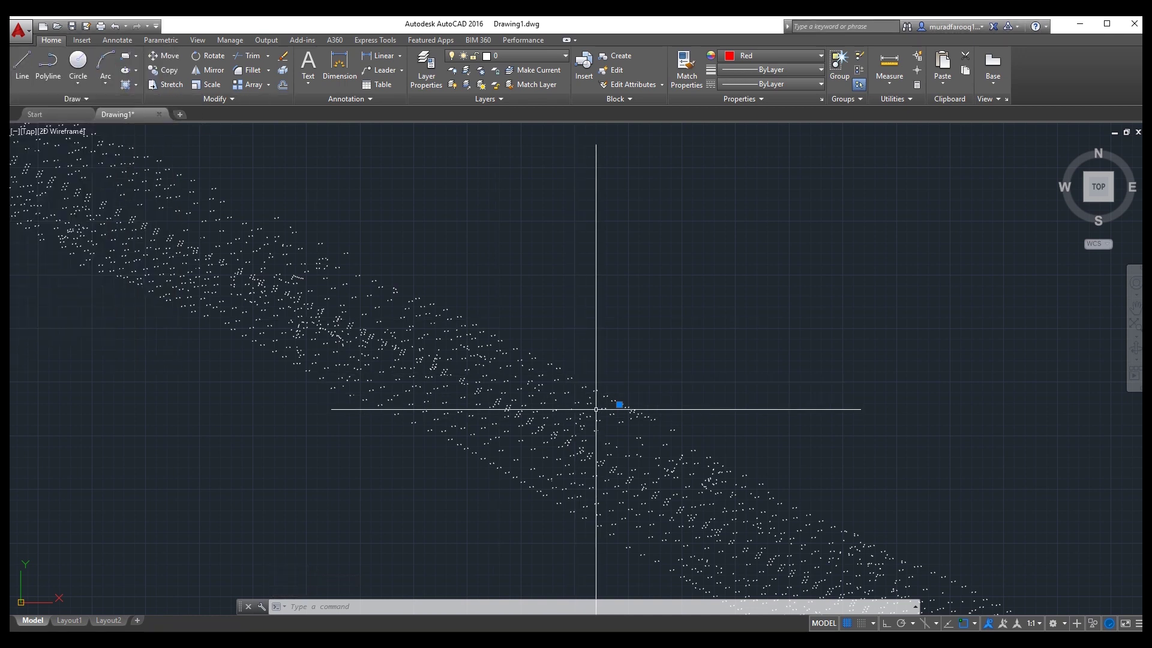
right_click(619, 405)
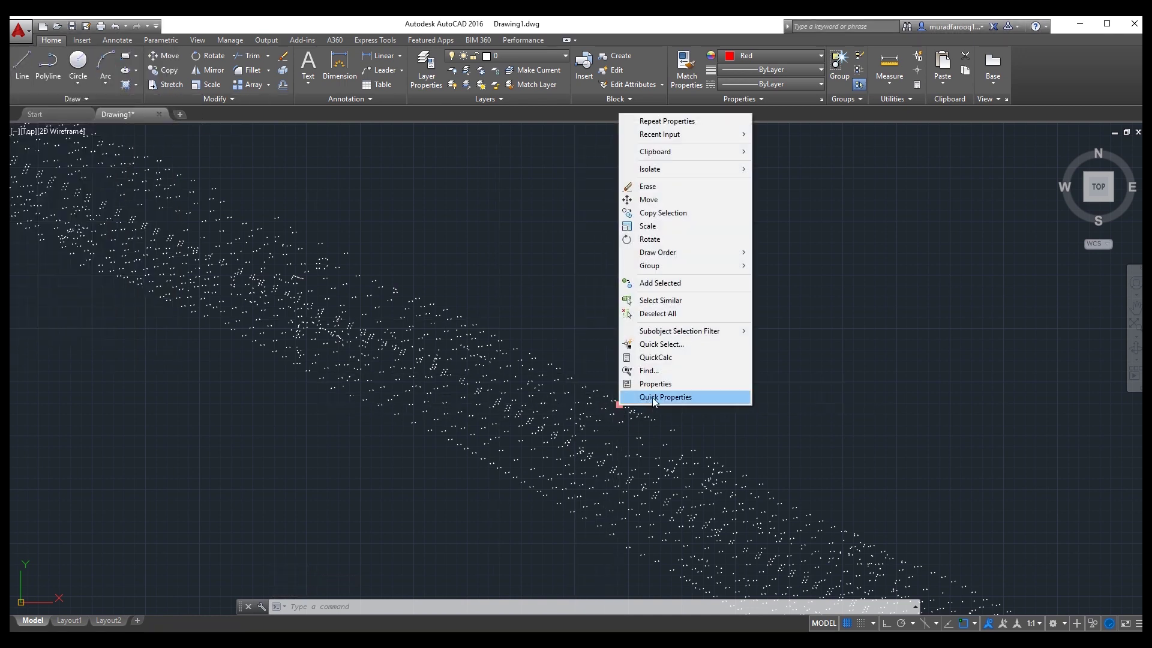
click(754, 381)
key(Escape)
key(Escape)
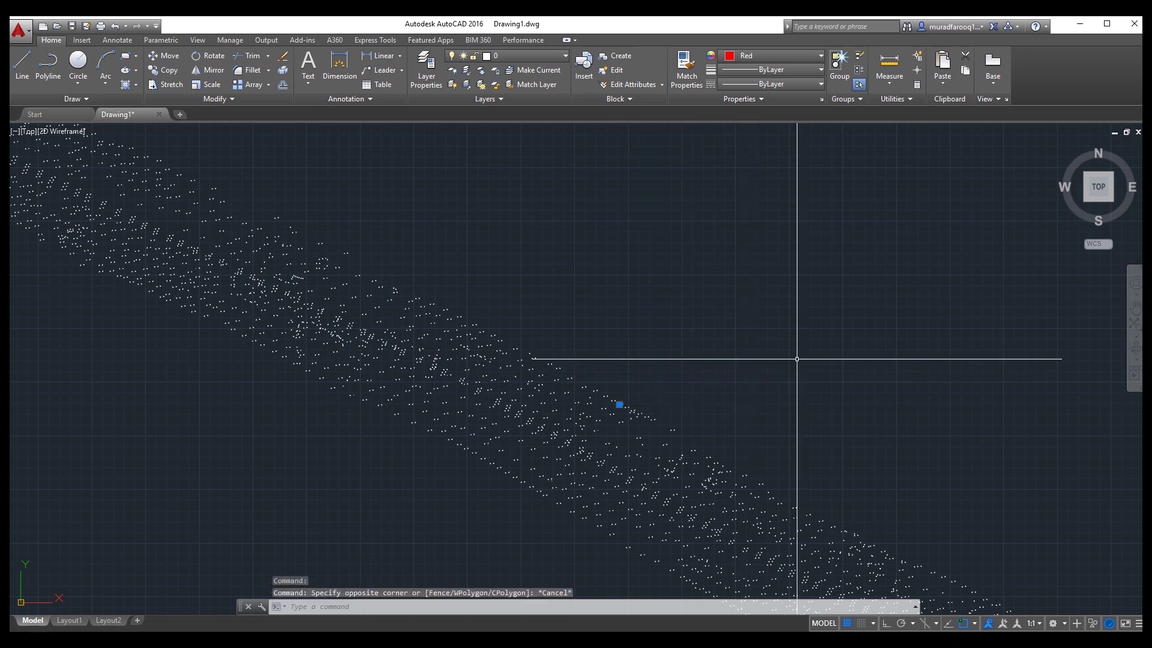
Inspect the restyled points along the whole survey route, from its southeastern end to its northwestern end.
scroll(604, 414, up, 3)
scroll(612, 407, down, 5)
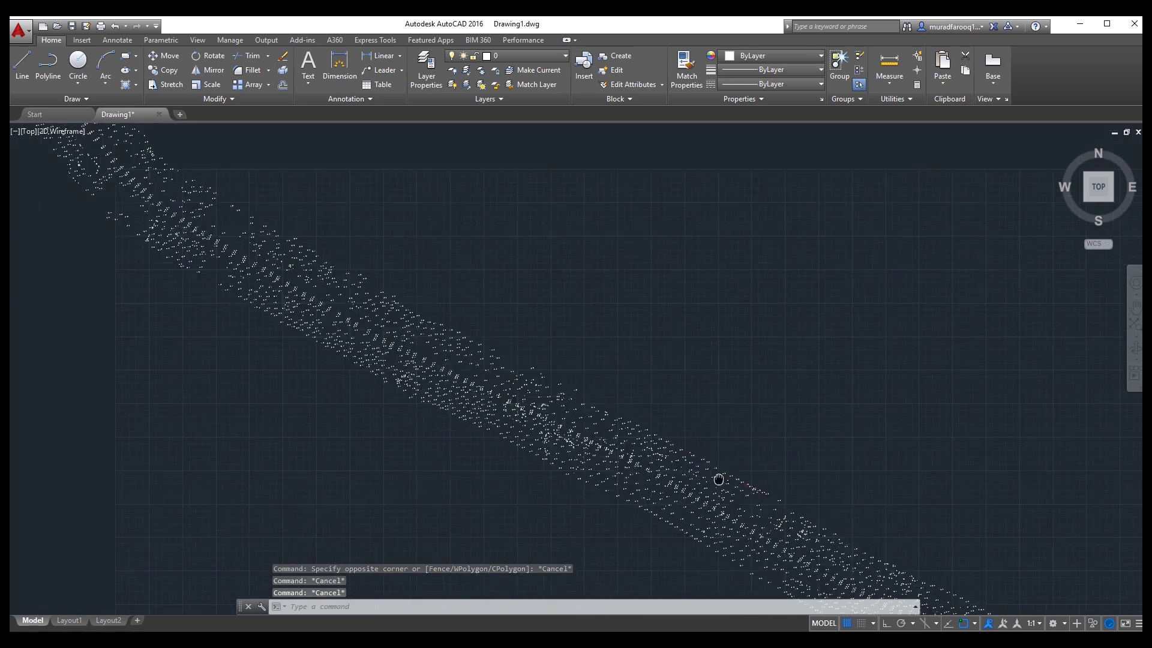
scroll(483, 358, up, 4)
scroll(432, 334, down, 5)
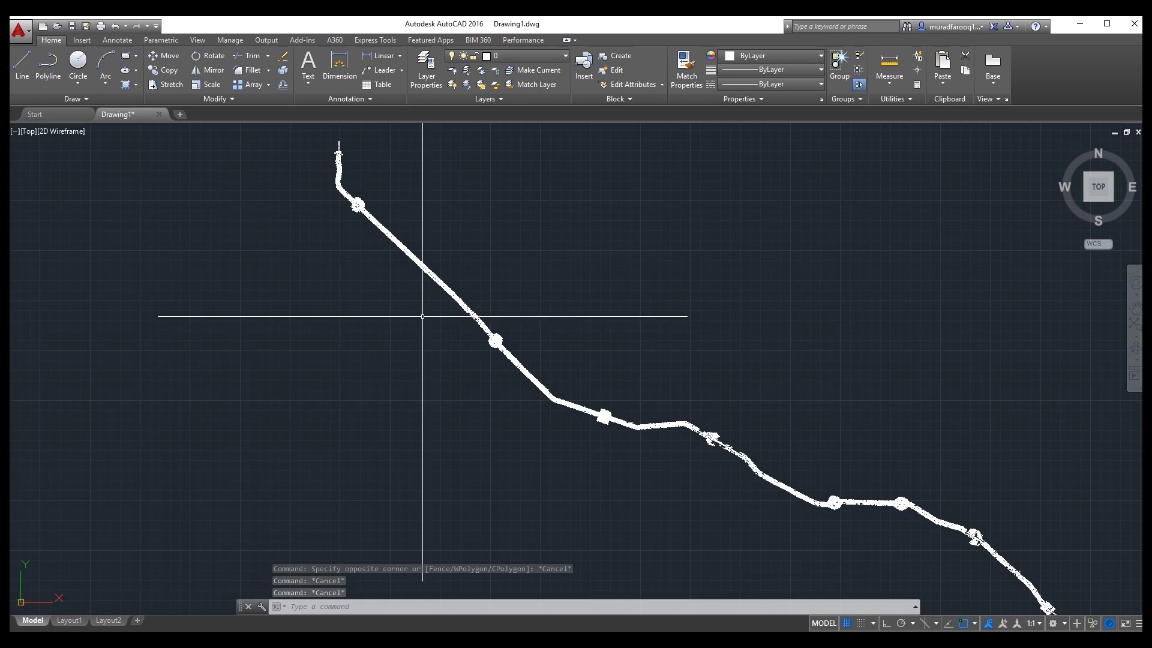
scroll(707, 473, down, 5)
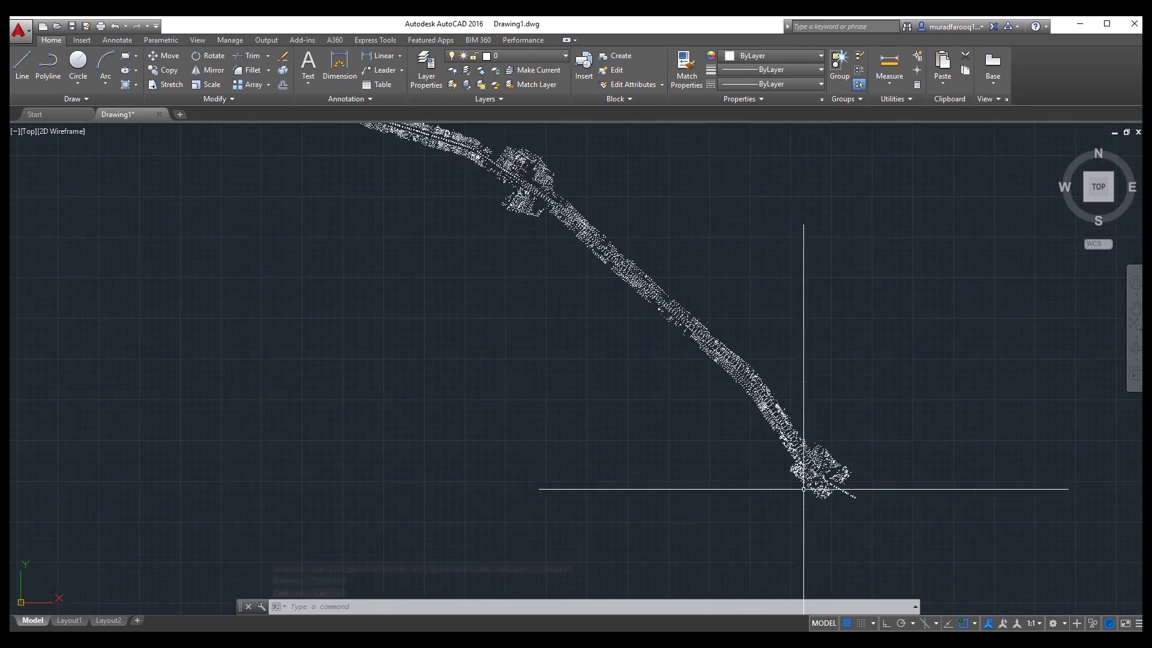
scroll(728, 434, up, 5)
middle_drag(532, 258, 751, 497)
middle_drag(199, 350, 519, 451)
middle_drag(717, 301, 581, 367)
scroll(290, 378, up, 5)
middle_drag(290, 377, 786, 356)
middle_drag(399, 188, 416, 288)
scroll(560, 360, down, 3)
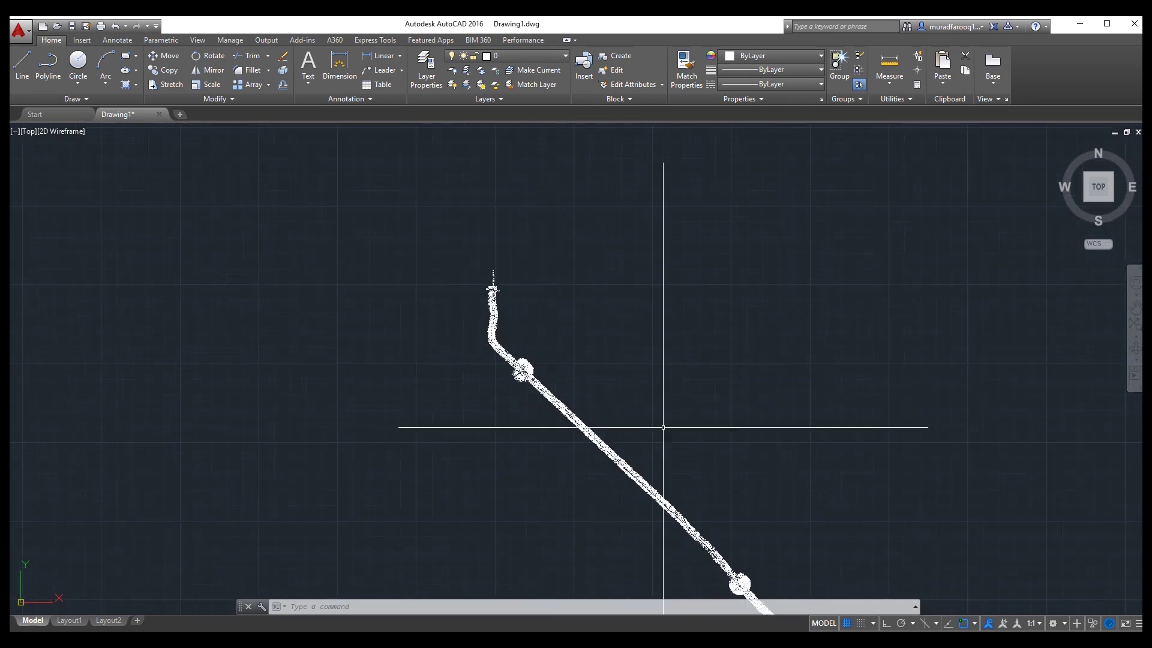
middle_drag(746, 478, 452, 290)
middle_drag(711, 552, 486, 368)
middle_drag(828, 547, 830, 465)
scroll(720, 419, up, 4)
scroll(720, 418, down, 4)
scroll(830, 465, down, 3)
scroll(753, 460, down, 2)
middle_drag(641, 421, 588, 439)
scroll(658, 414, up, 4)
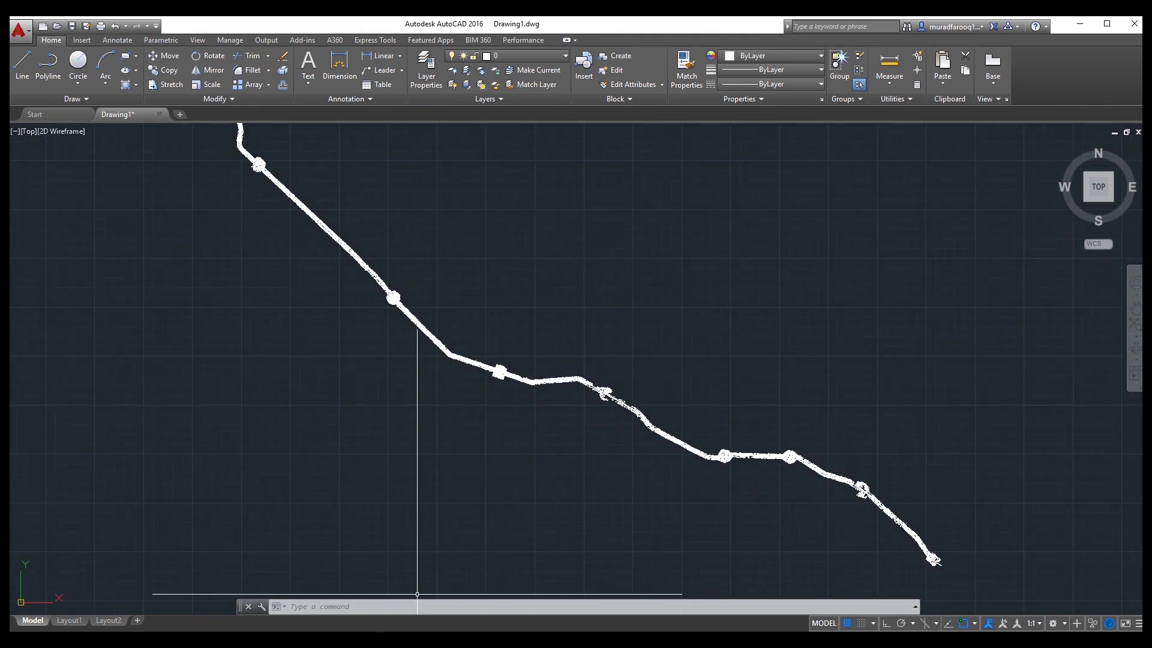
Switch to the SOMALI_AFGOYE_ROAD workbook in Excel and open Sheet2 with the easting, northing and elevation columns.
mouse_move(359, 630)
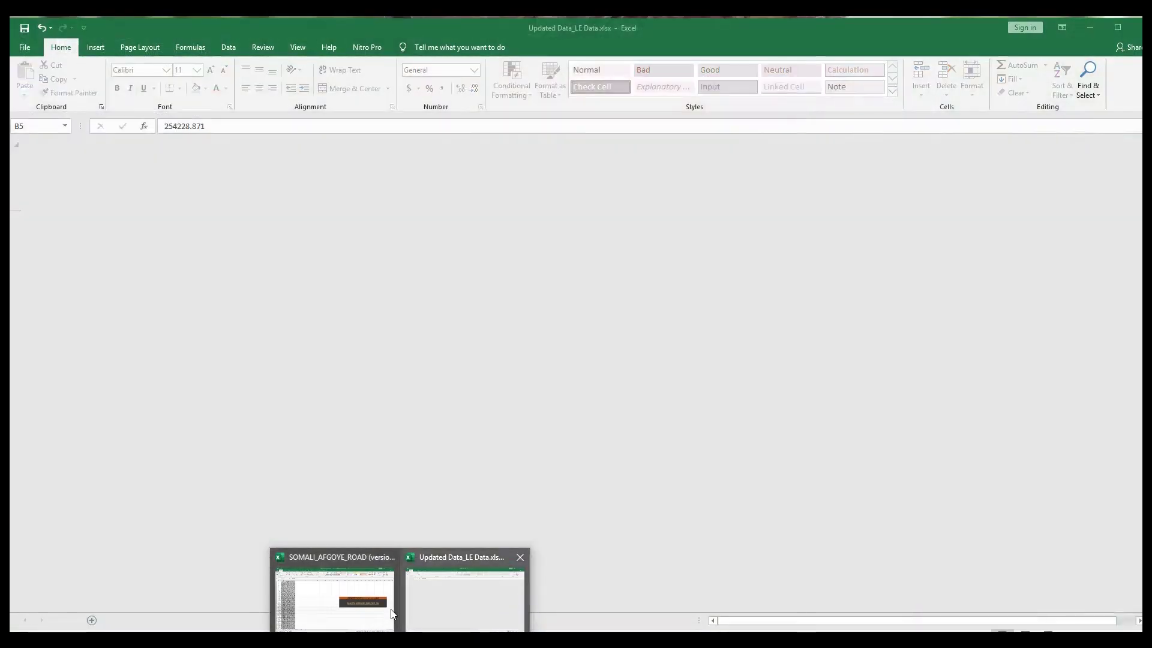
click(348, 617)
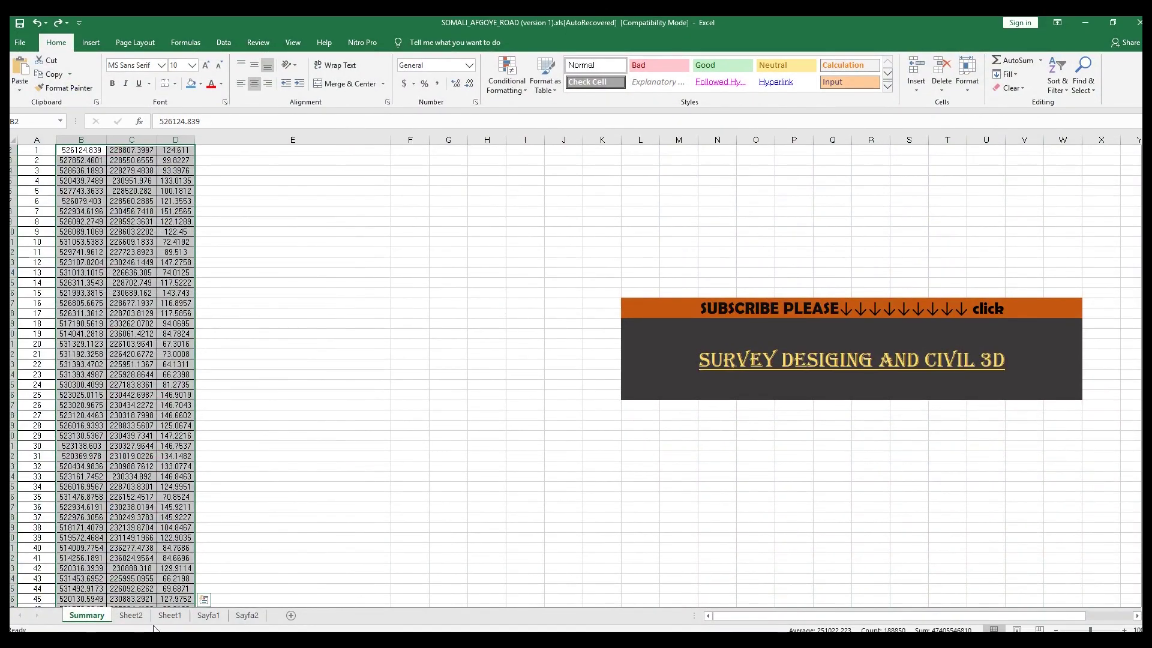
click(131, 615)
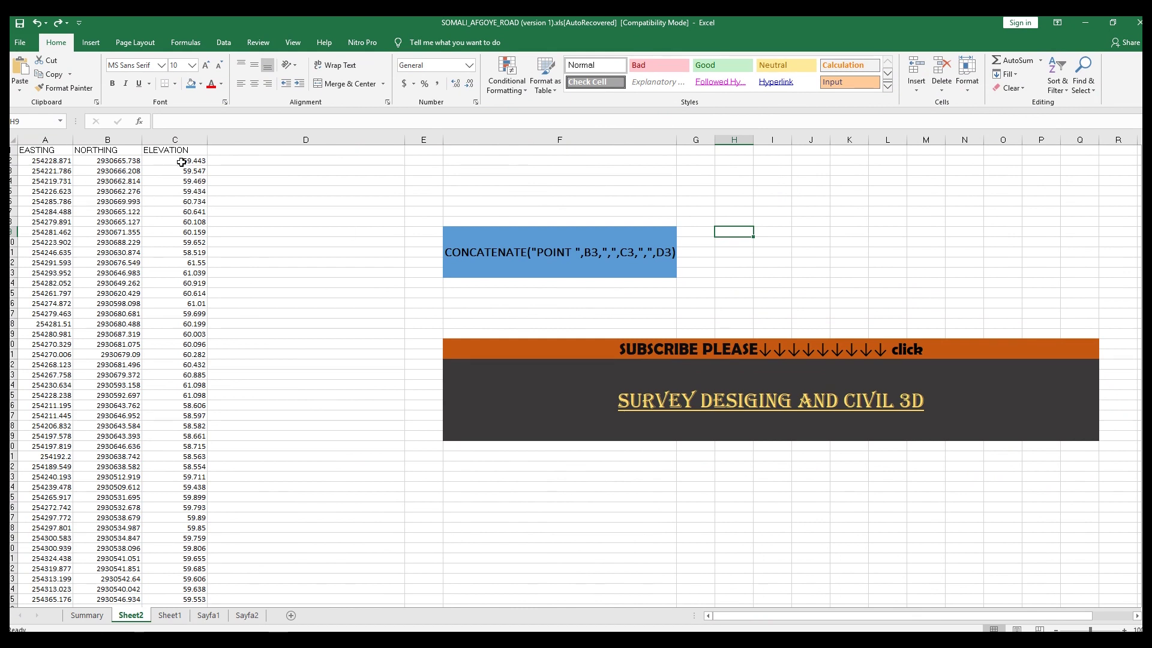
Begin a CONCATENATE formula in cell D2 with the text "POINT ", including the trailing space, as its first argument.
click(228, 160)
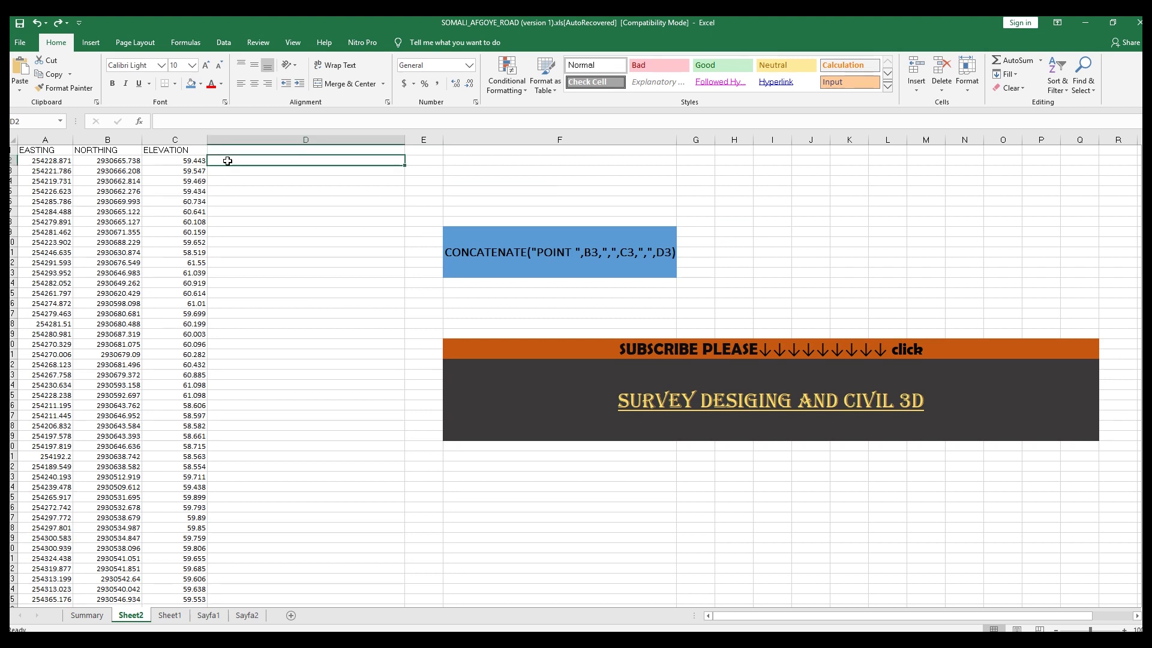
text(=)
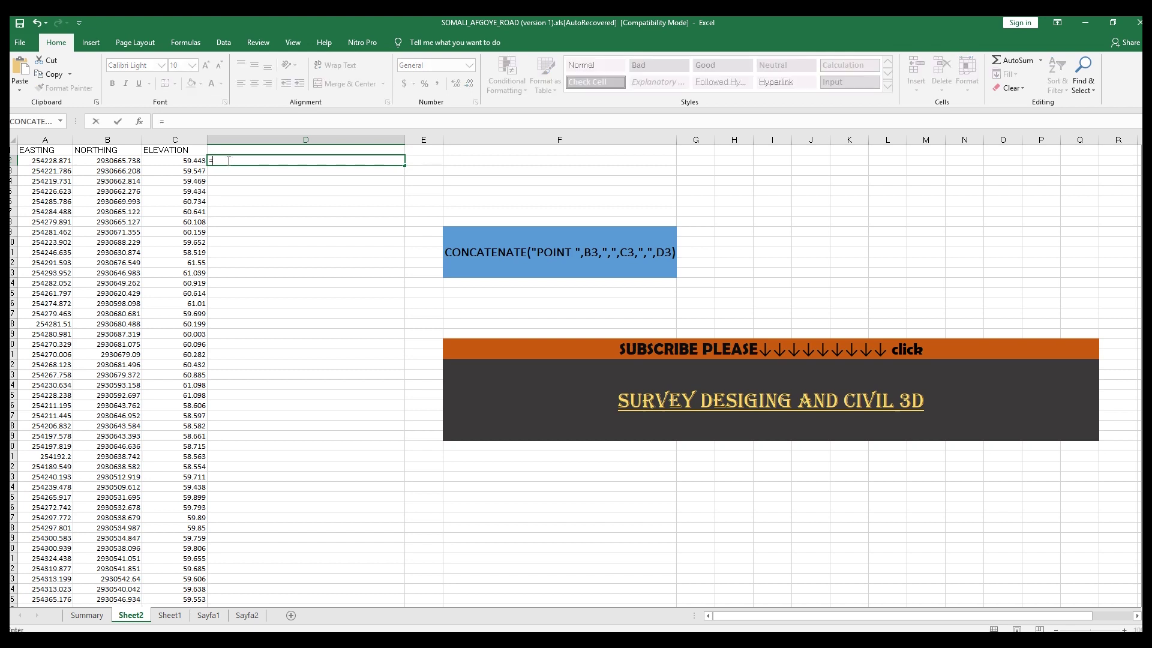
text(C)
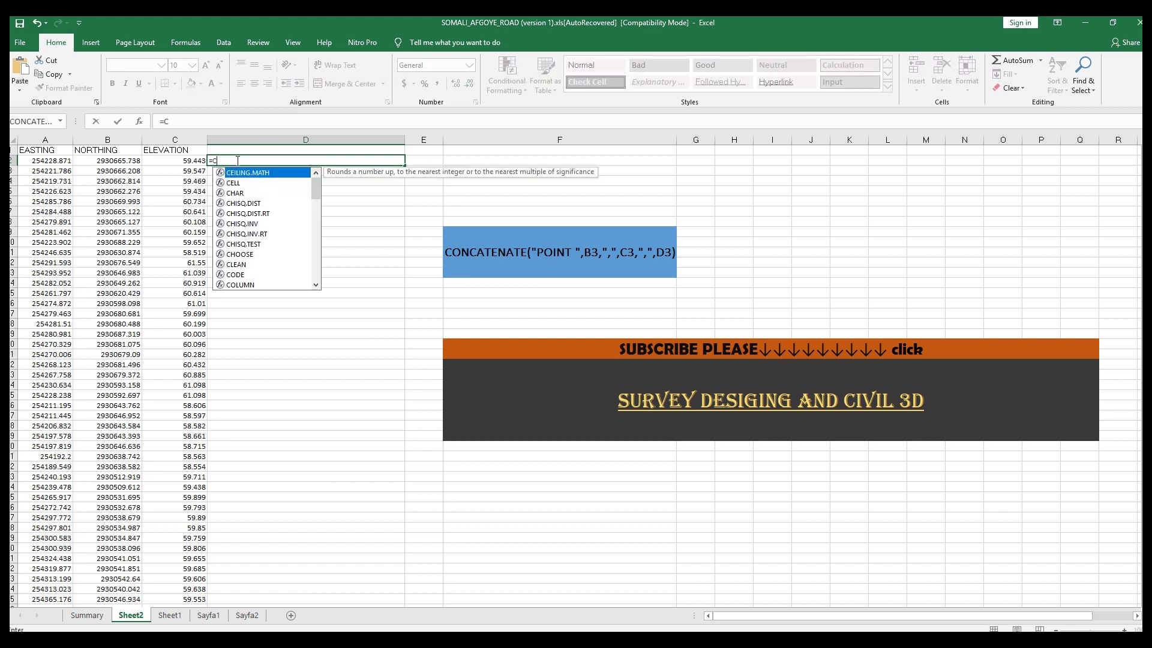
text(P)
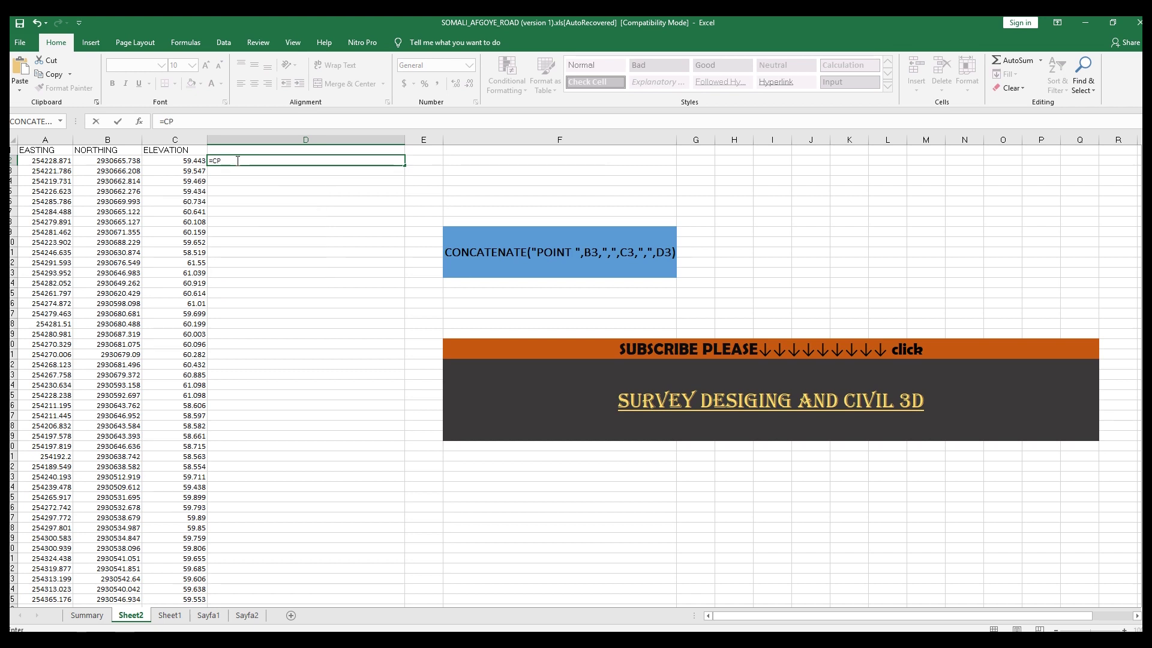
key(BackSpace)
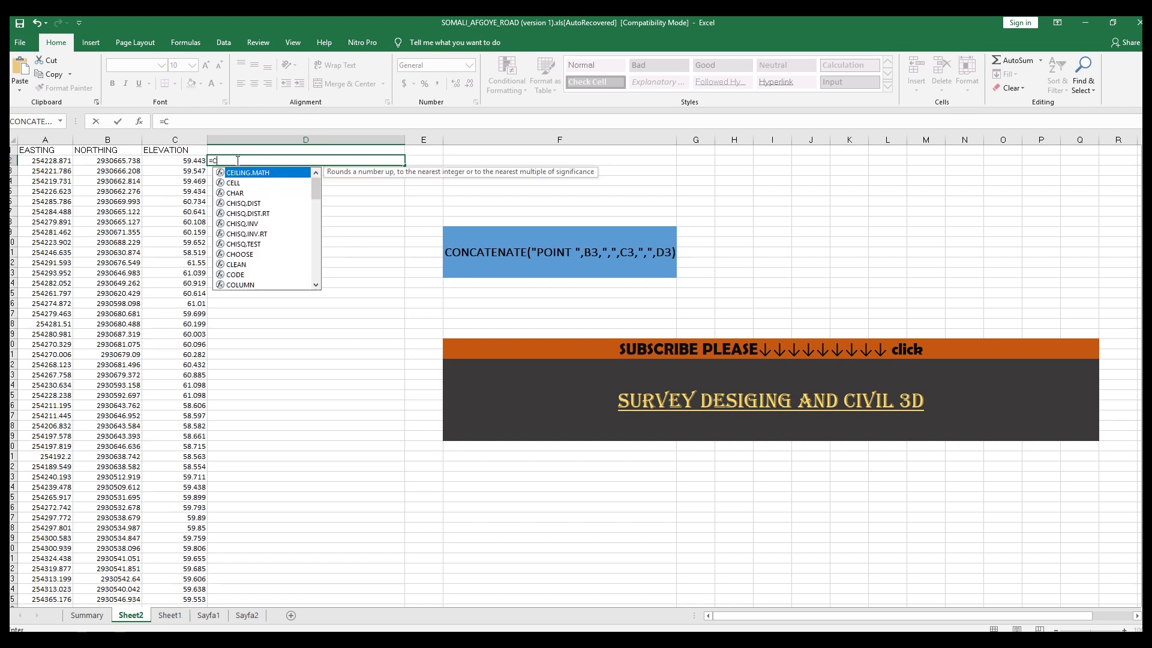
text(ON)
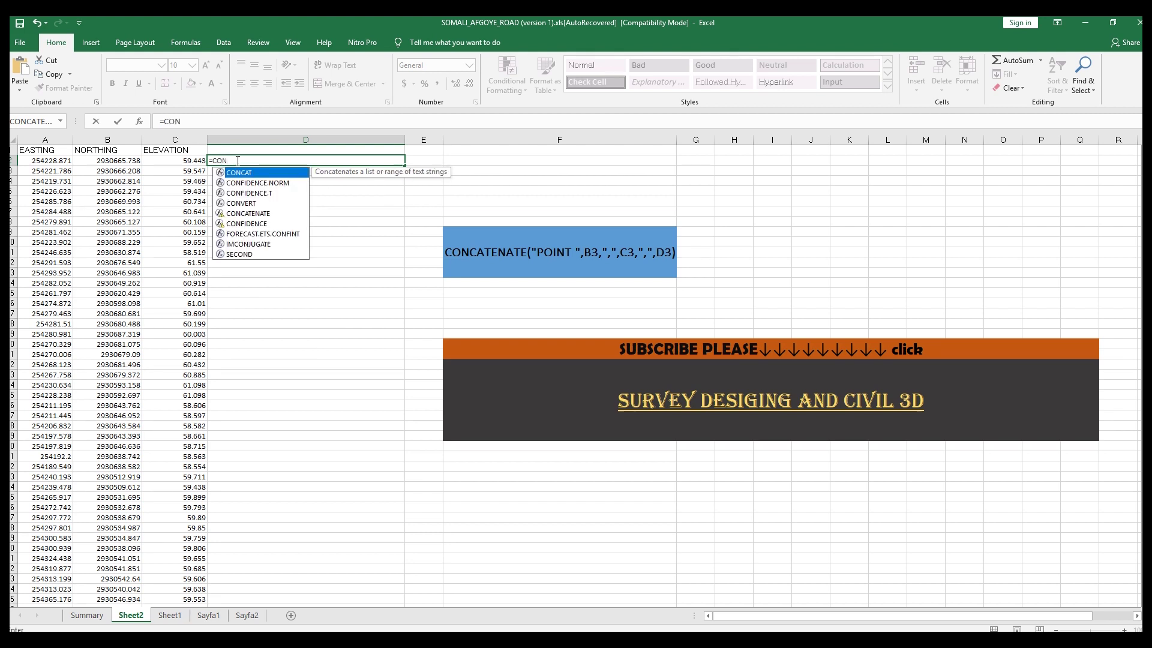
click(248, 214)
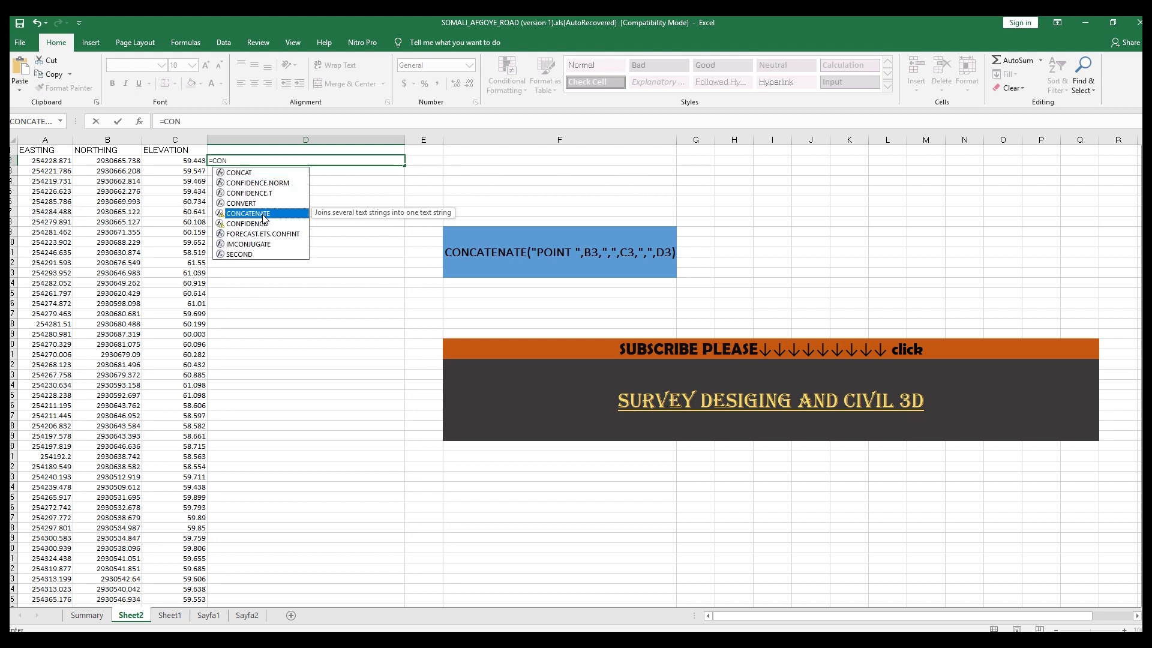
double_click(248, 214)
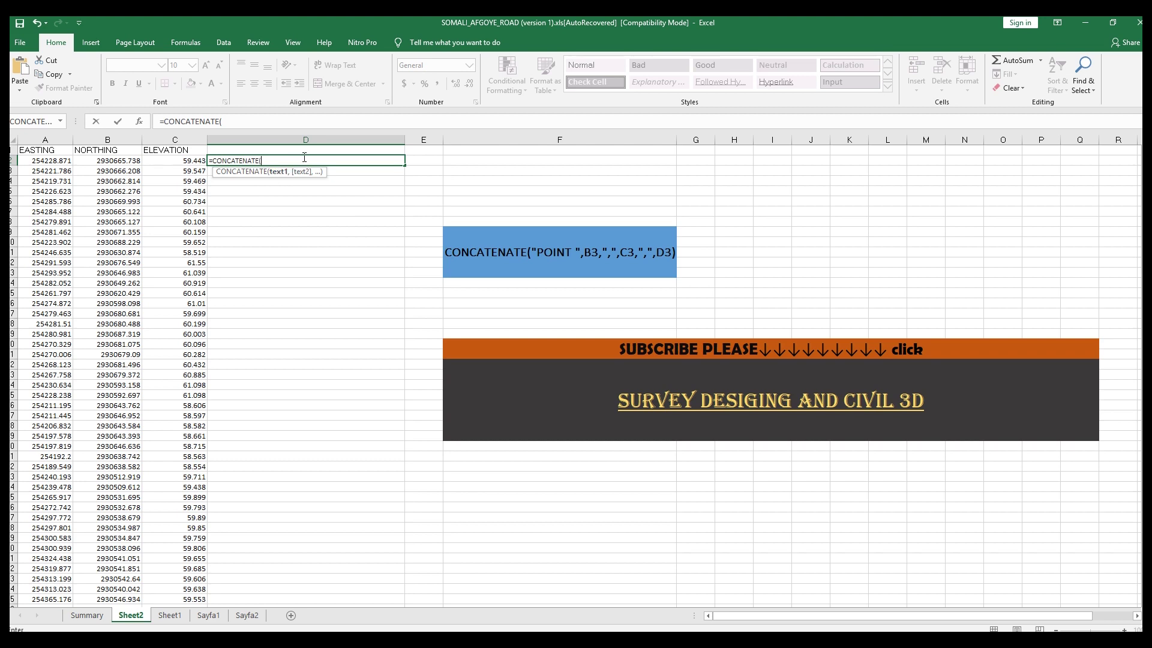
text("POINT ",)
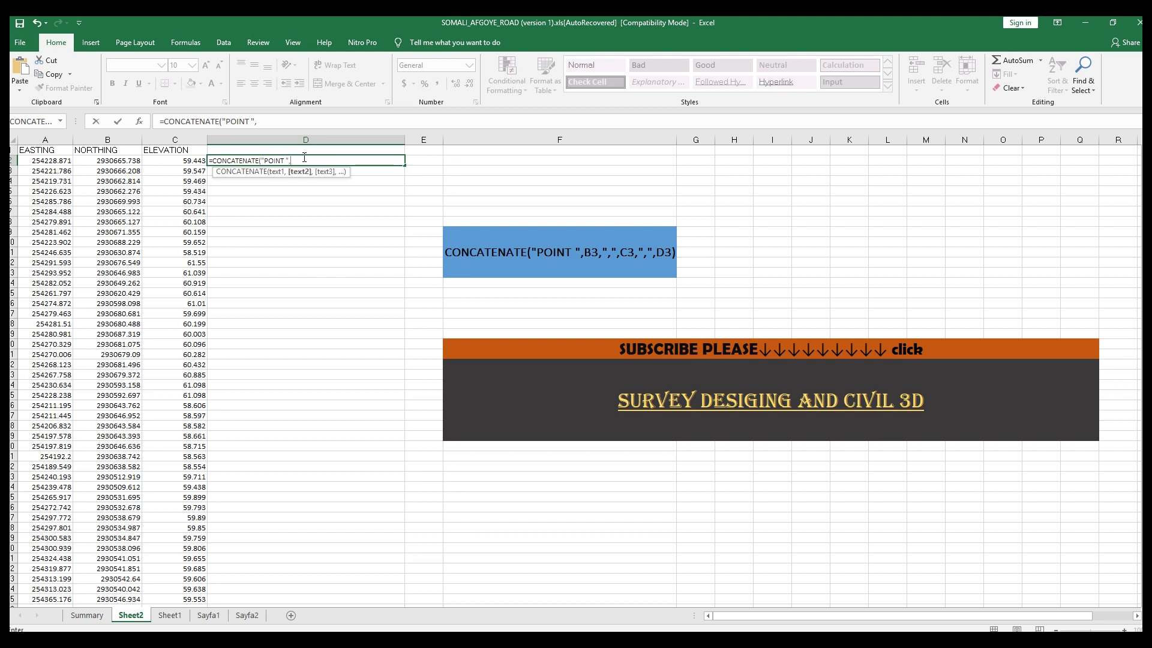
Complete the D2 formula with A2, B2 and C2 separated by "," text arguments, and enter it.
click(53, 164)
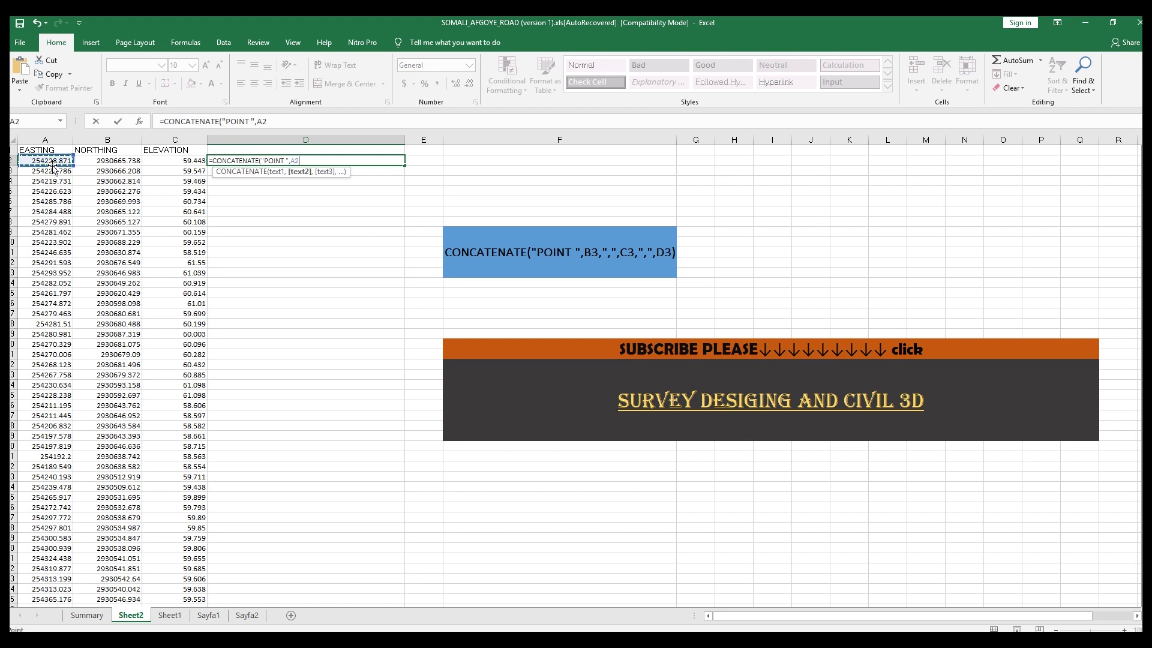
text(,",)
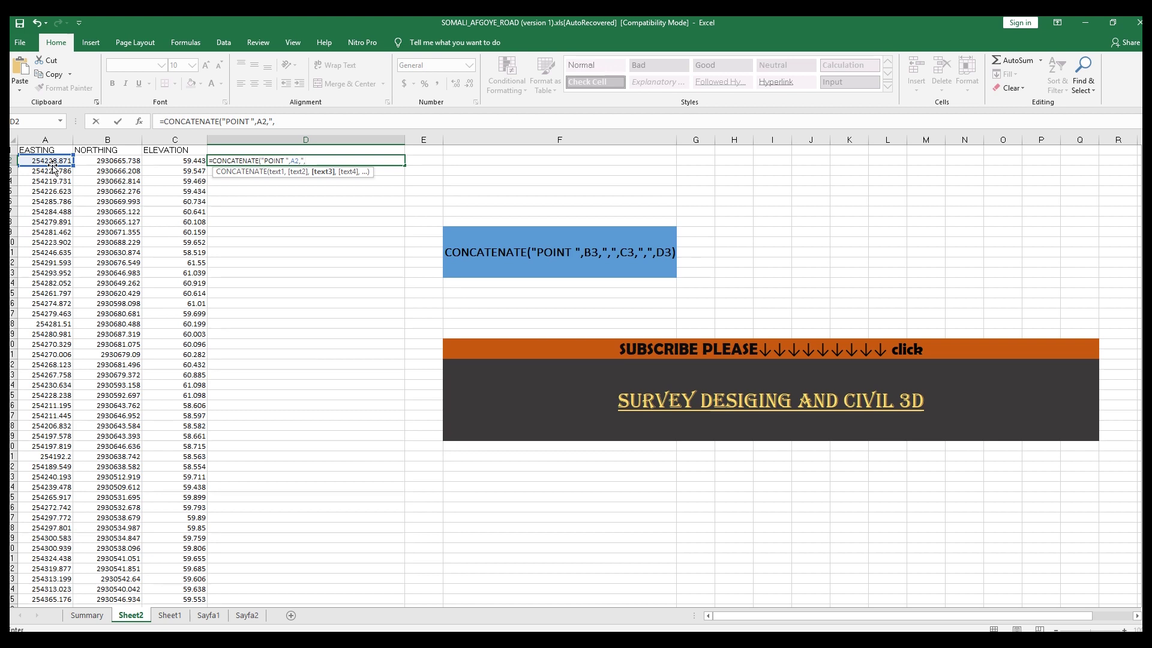
text(:)
text(,)
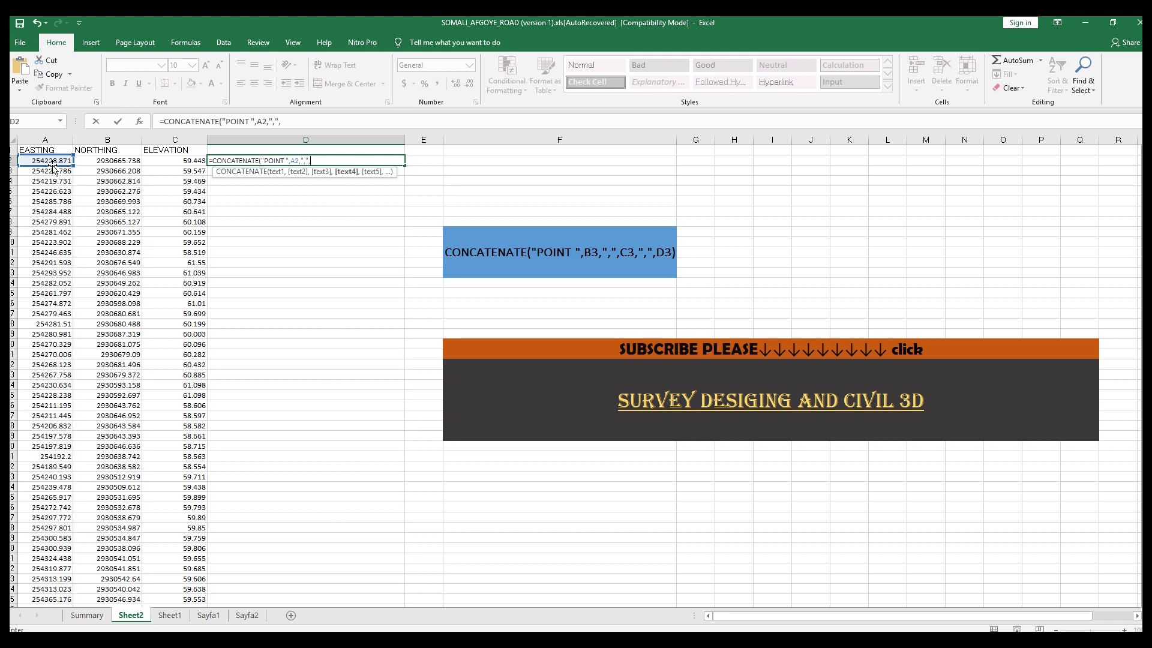
click(119, 159)
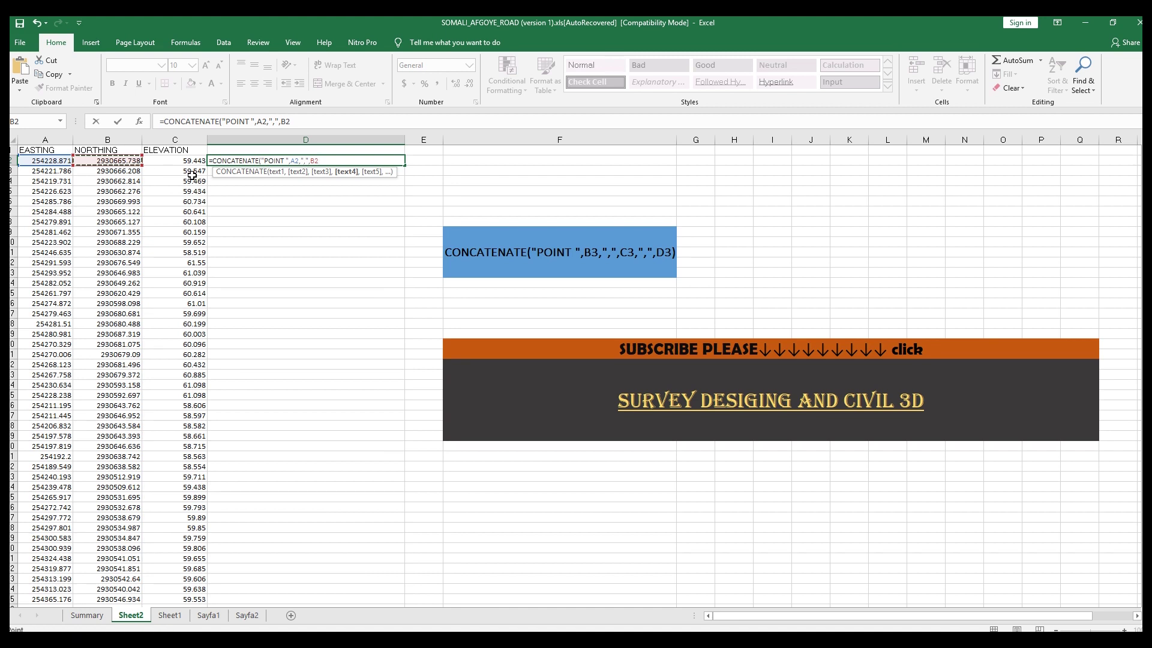
text(,)
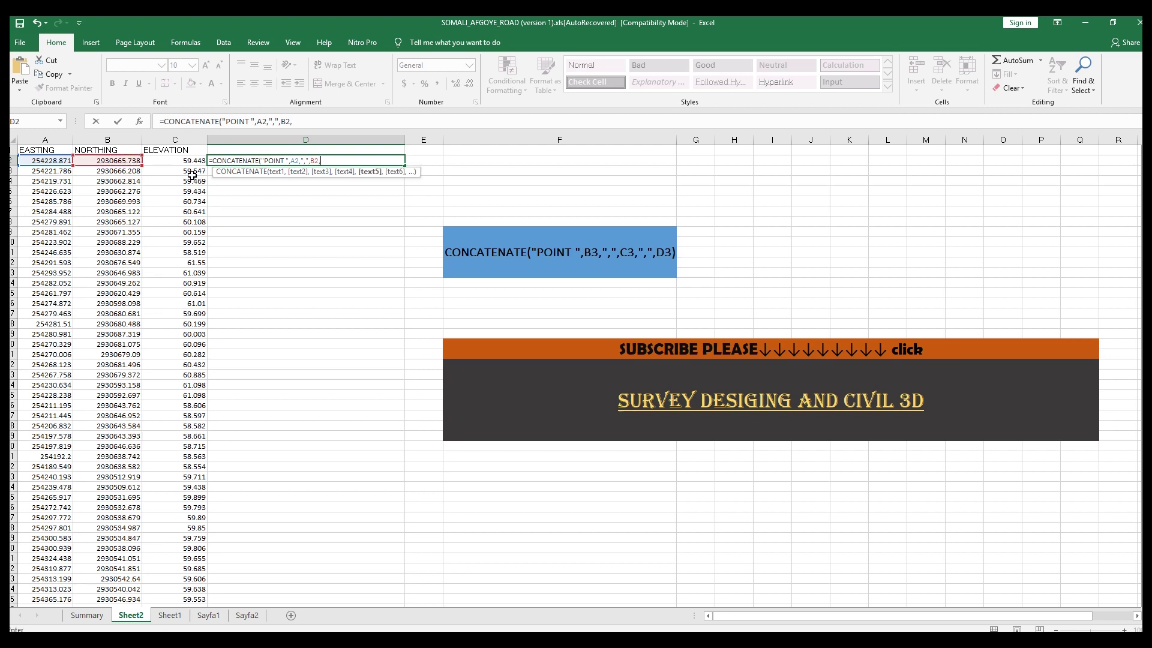
text(",)
text(,)
click(180, 161)
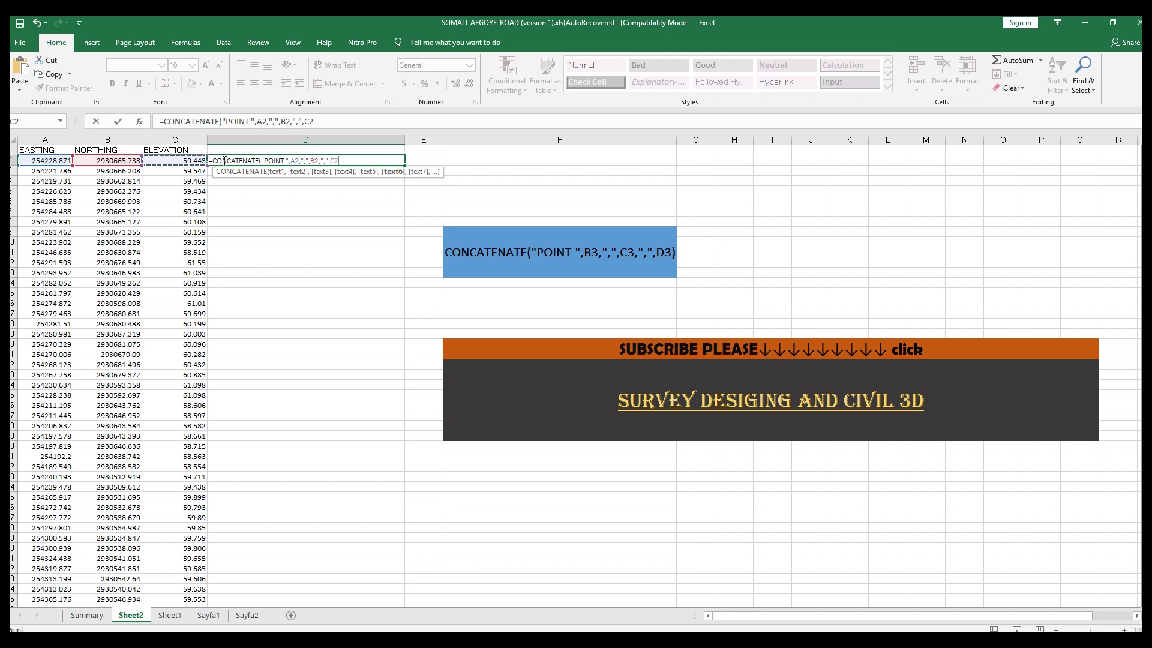
text())
key(Return)
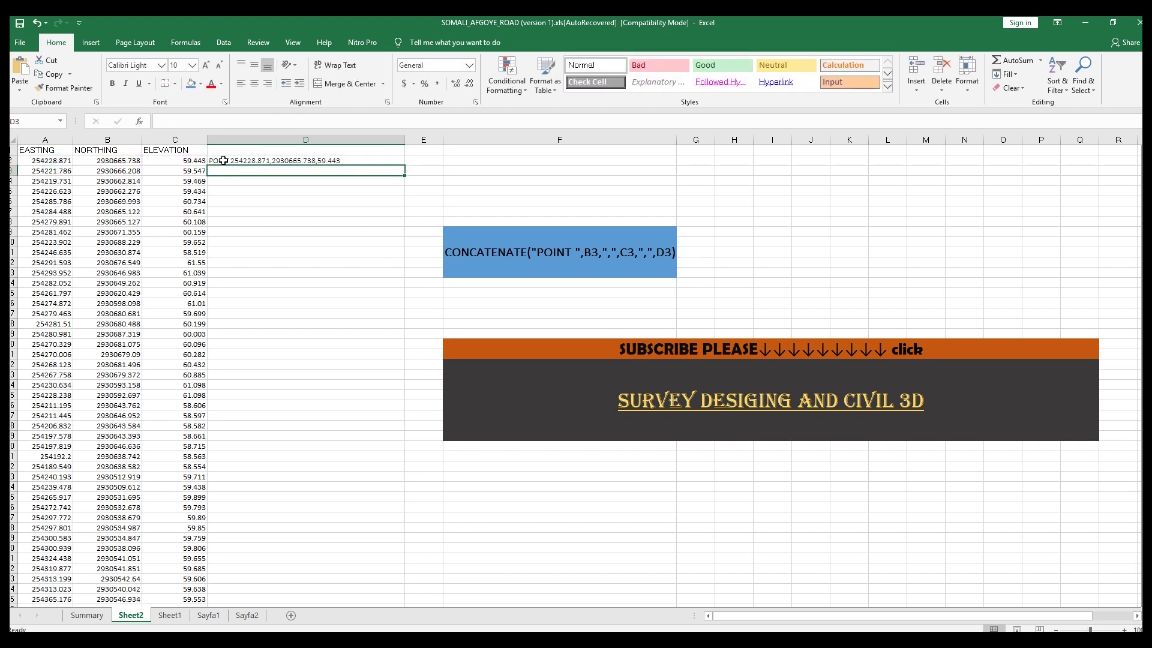
Fill the D2 formula down column D to the last data row and slightly narrow the ELEVATION column.
click(367, 161)
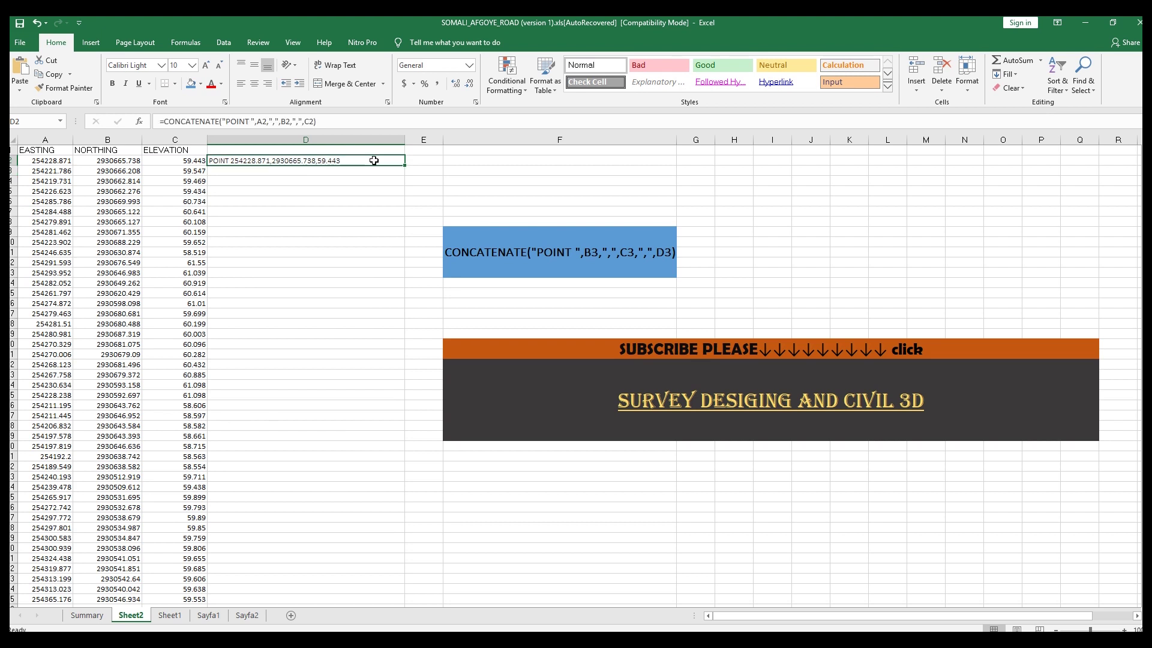
drag(405, 164, 418, 582)
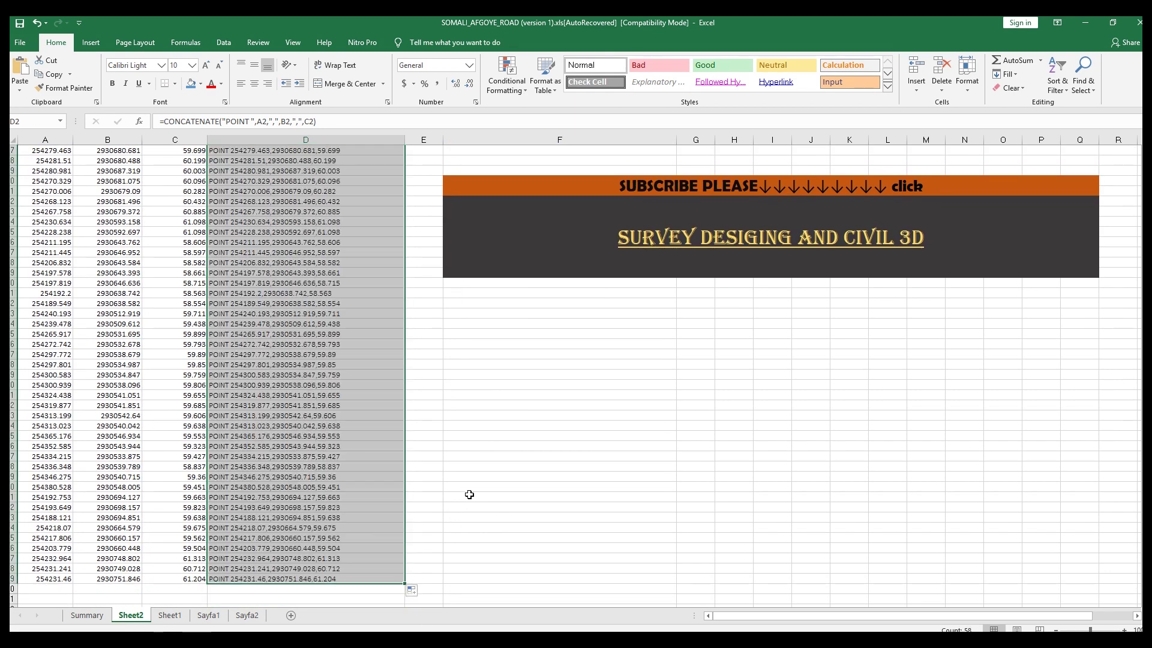
scroll(470, 490, up, 5)
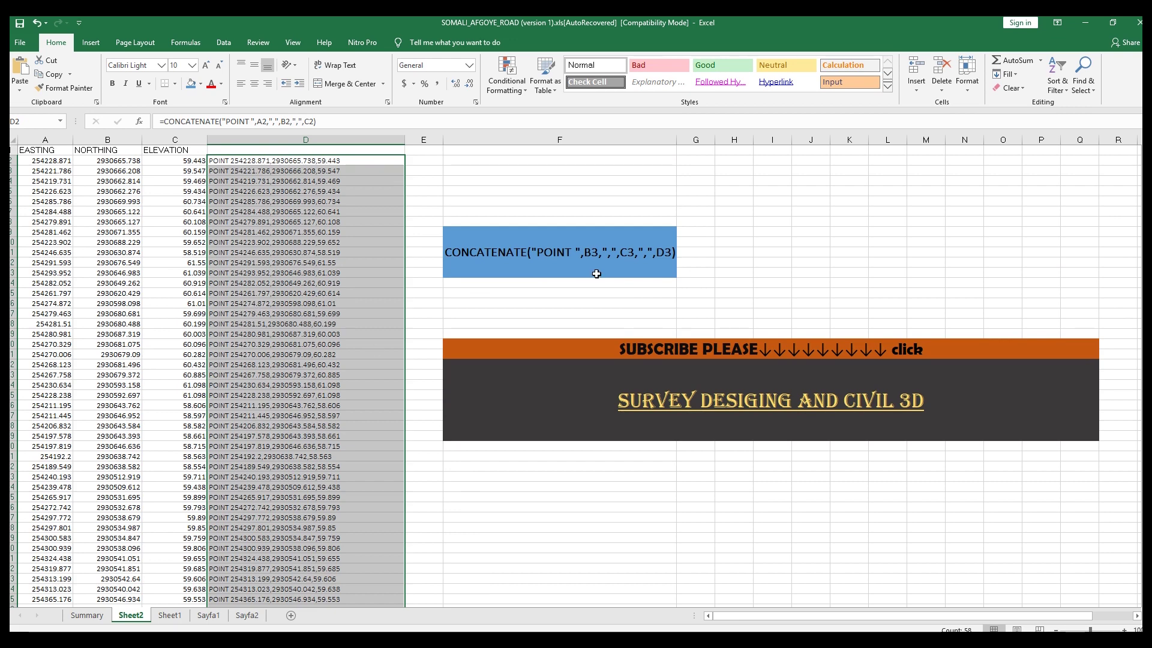
click(779, 213)
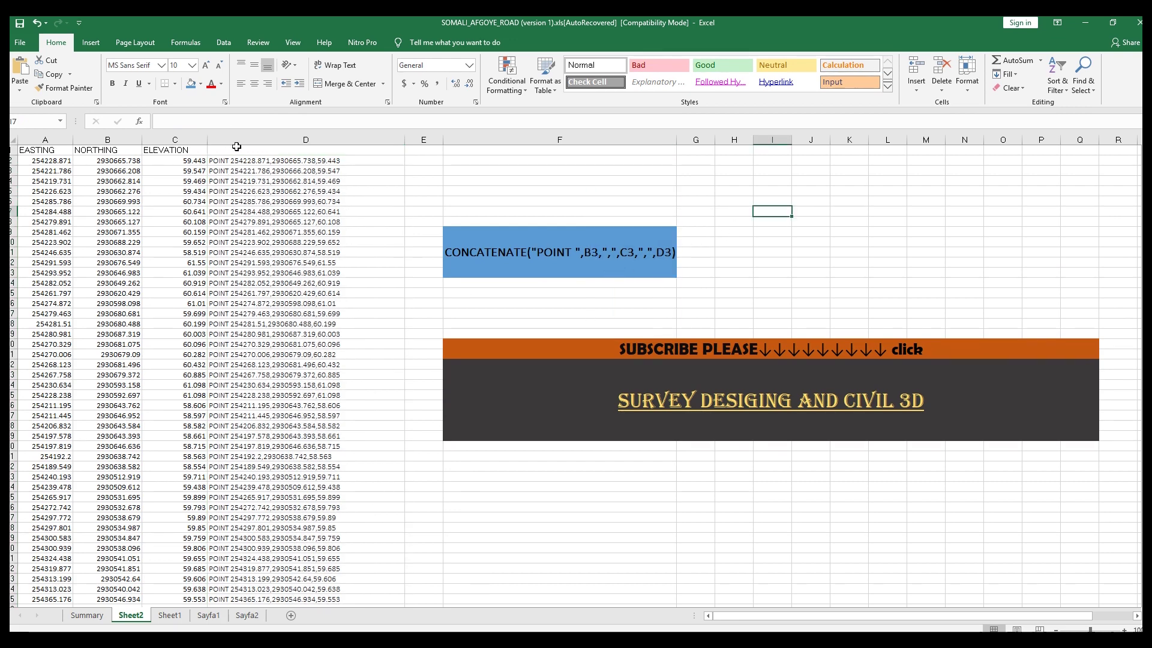
drag(209, 139, 191, 139)
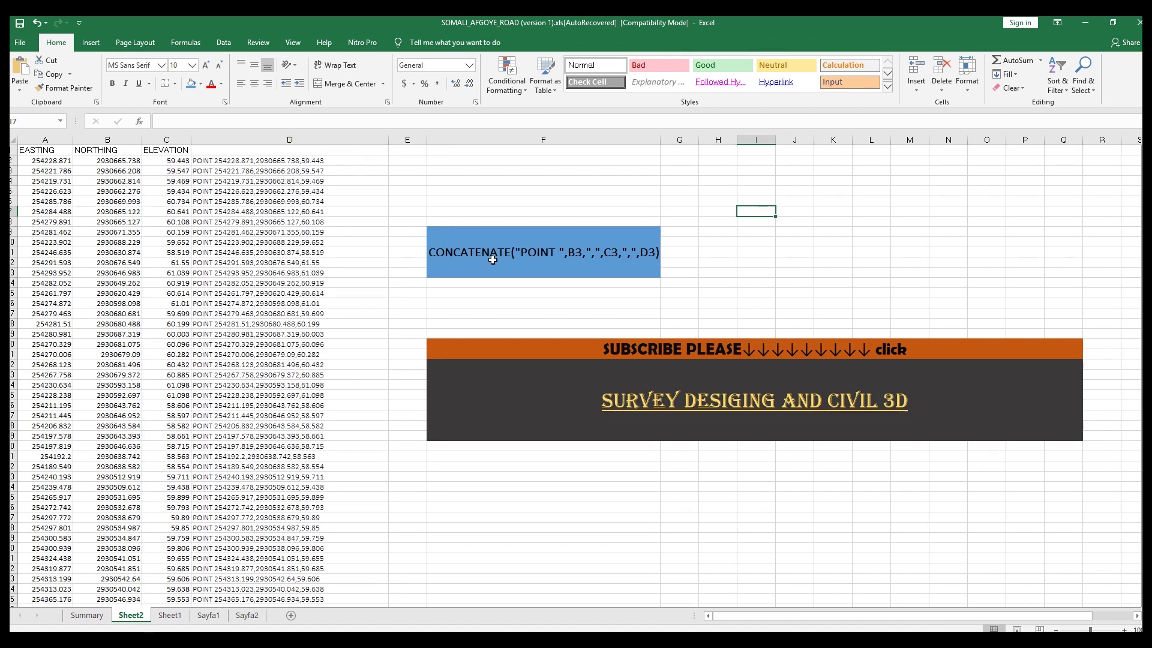
Copy all the generated POINT commands in column D, from D2 to the last data row.
click(429, 251)
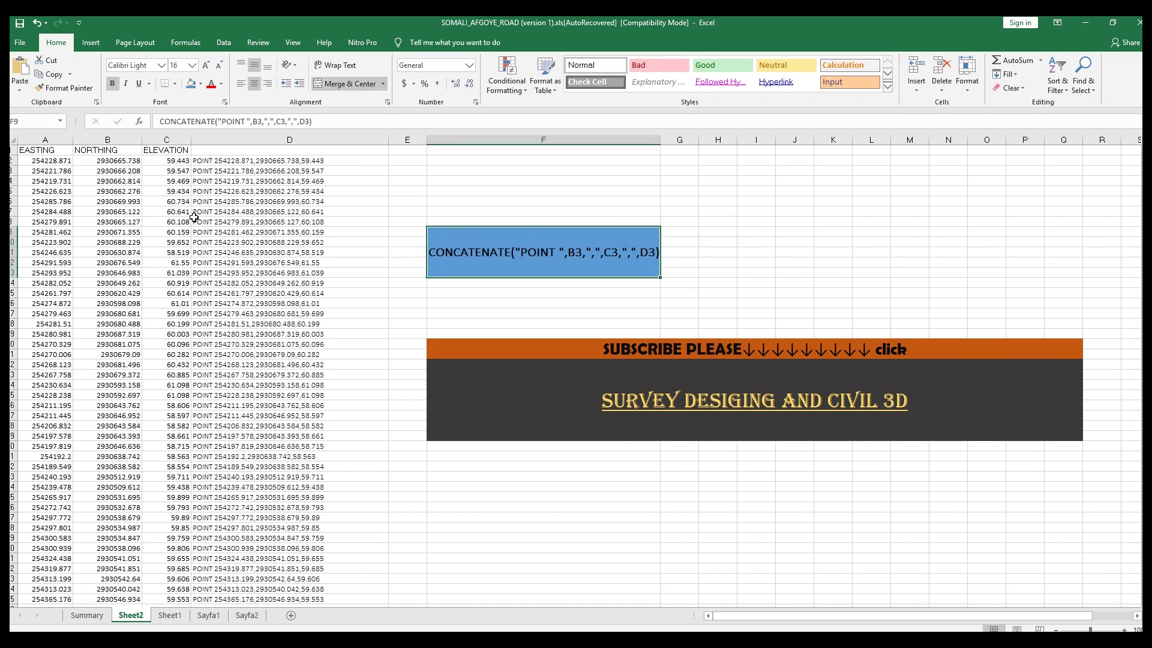
drag(197, 161, 287, 591)
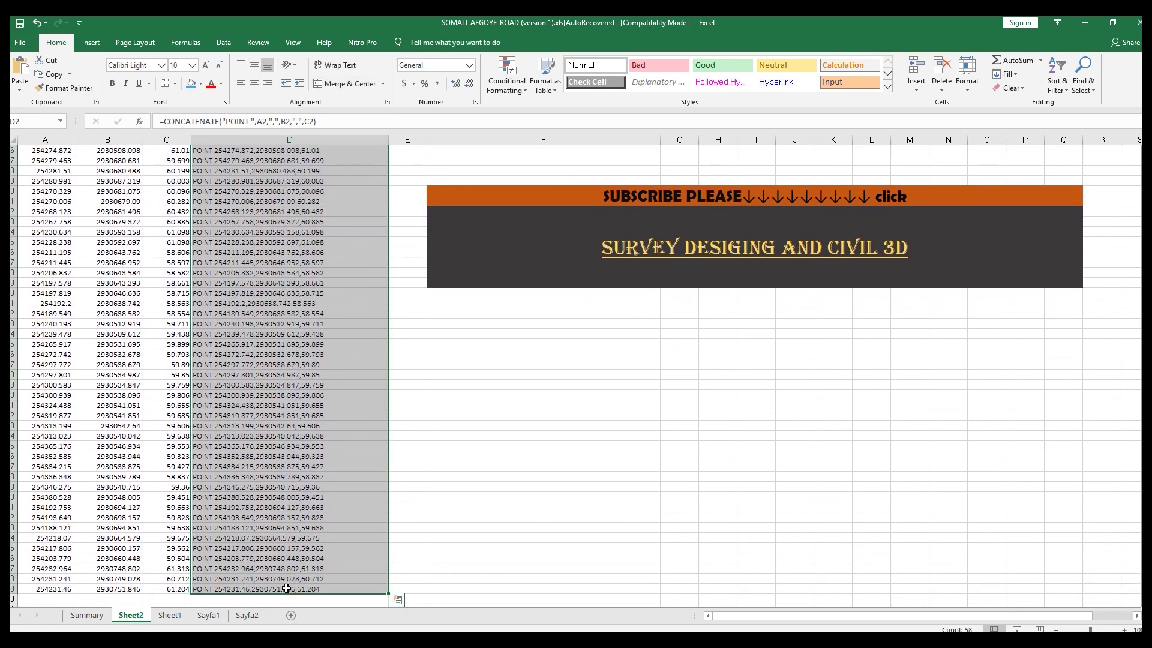
key(ctrl+c)
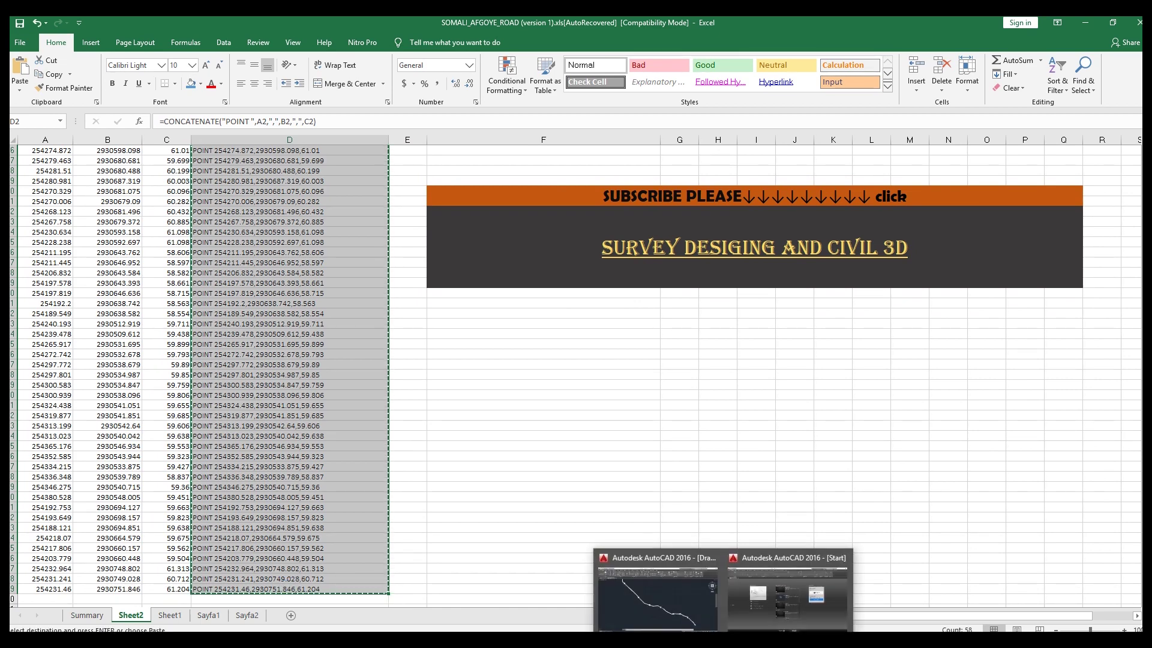
Switch to the AutoCAD 2016 Start window, start a new drawing and paste the copied POINT commands into its command line.
click(742, 608)
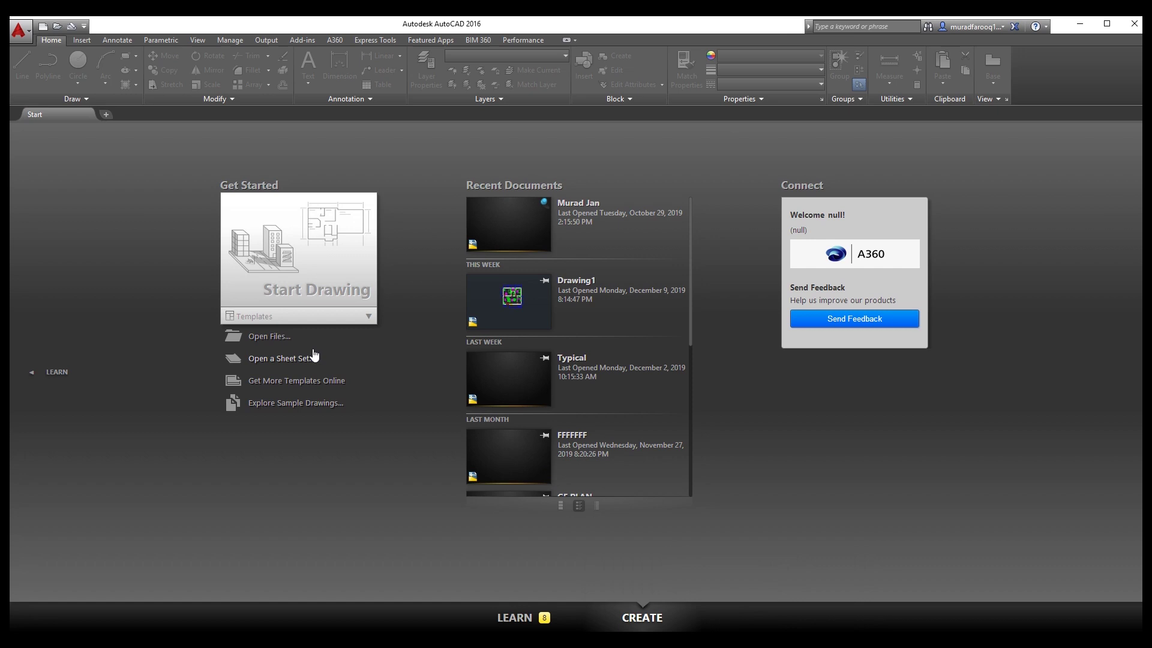
click(274, 278)
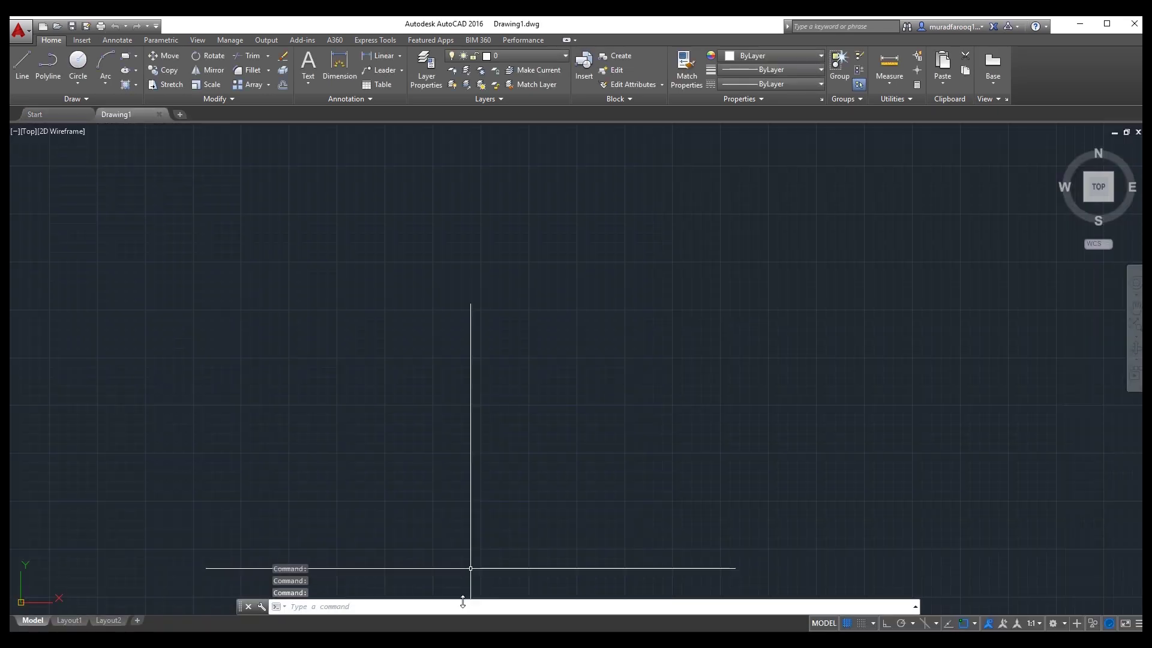
right_click(465, 606)
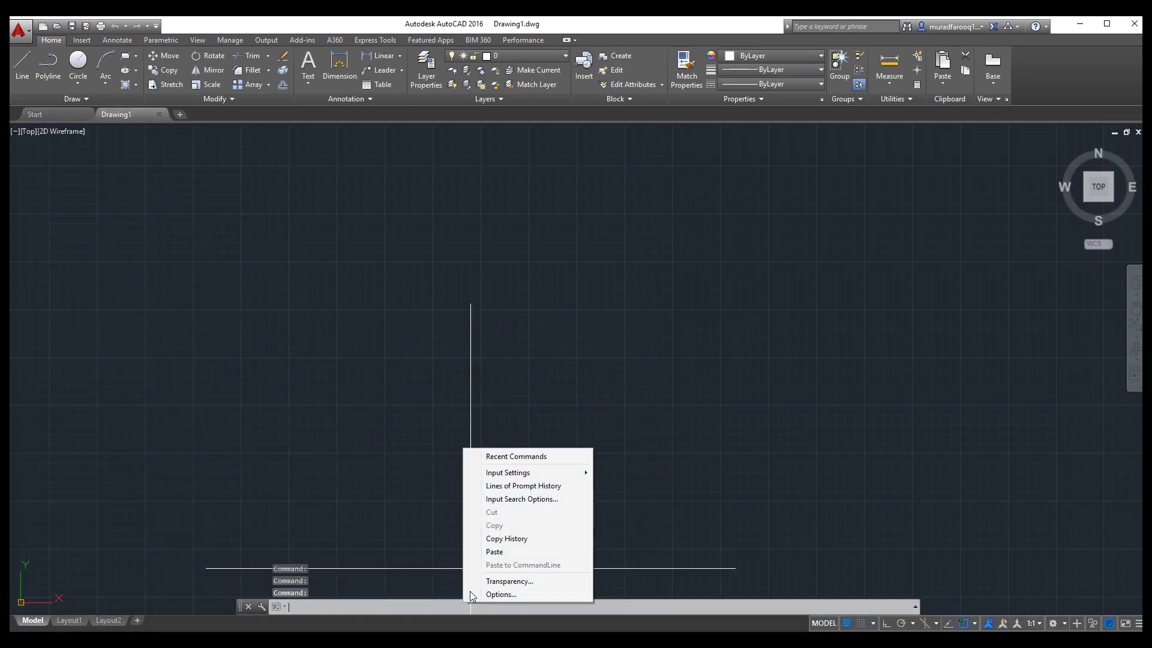
click(492, 552)
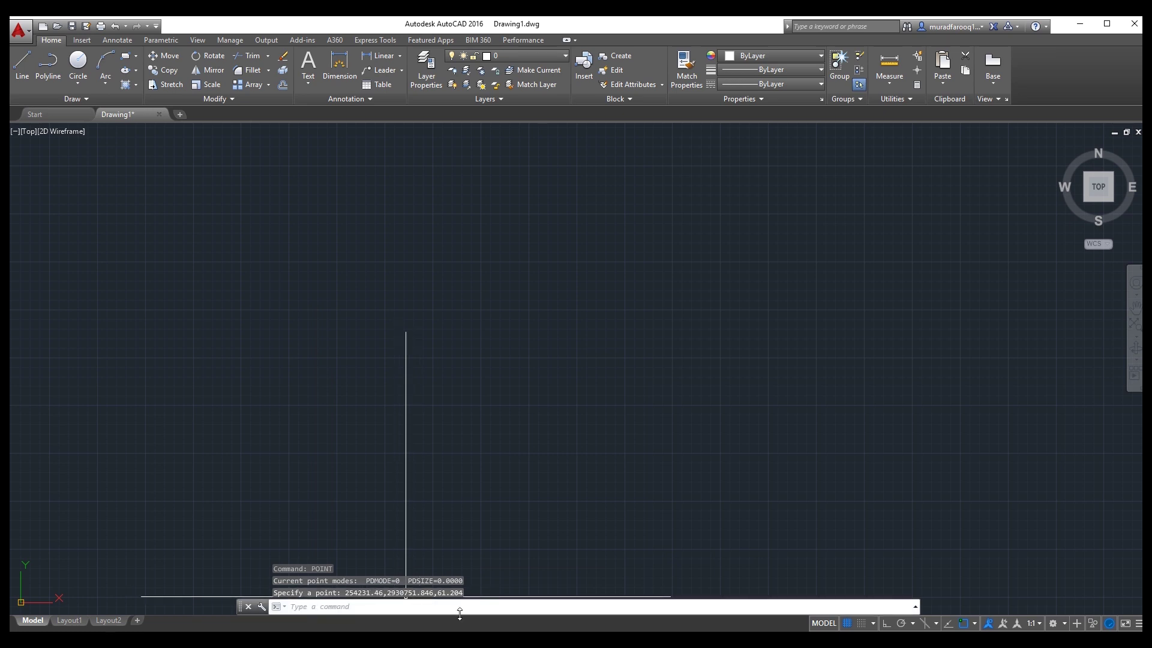
Zoom to the drawing's extents with ZOOM option E and select a single imported point.
text(z)
key(Return)
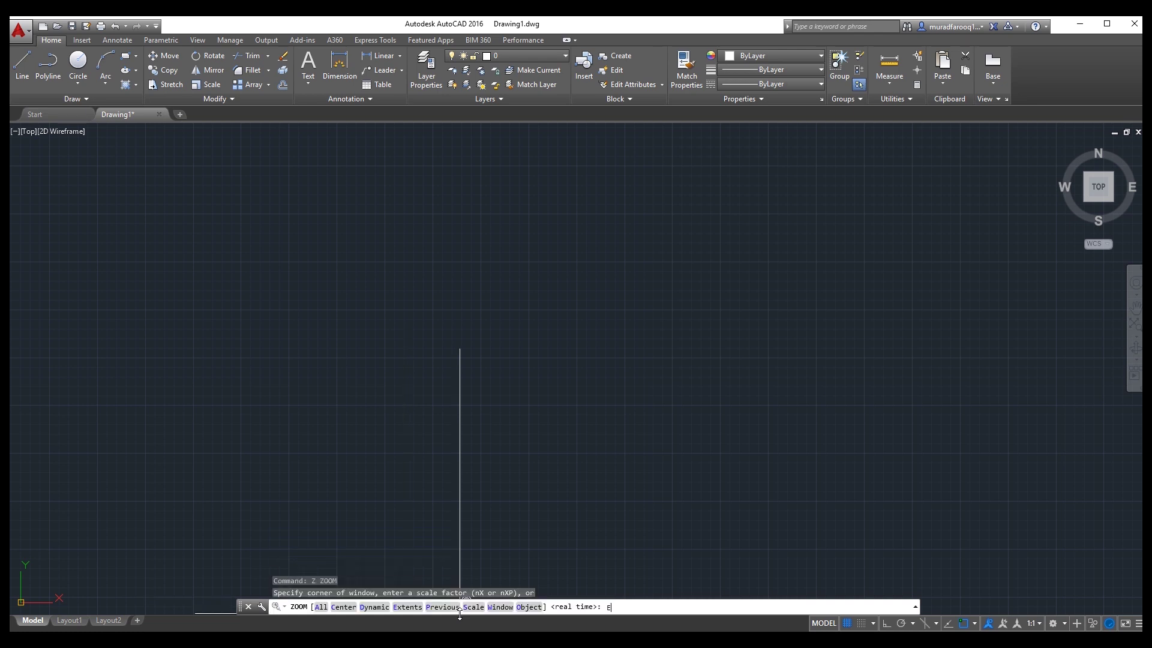
text(E)
key(Return)
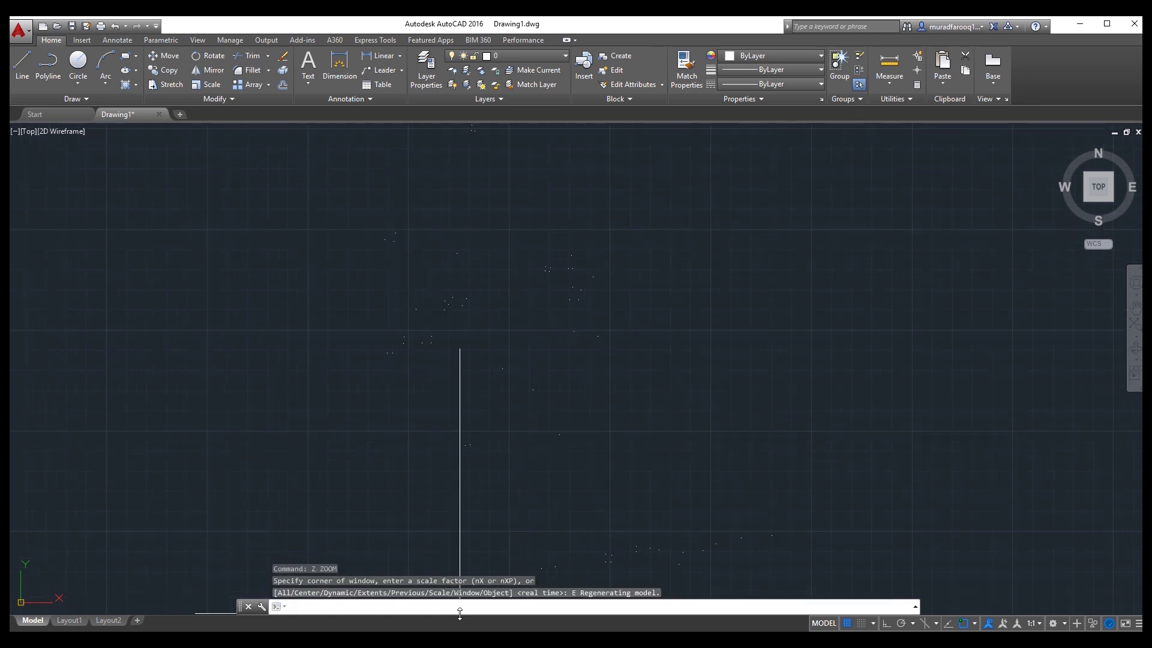
right_click(684, 379)
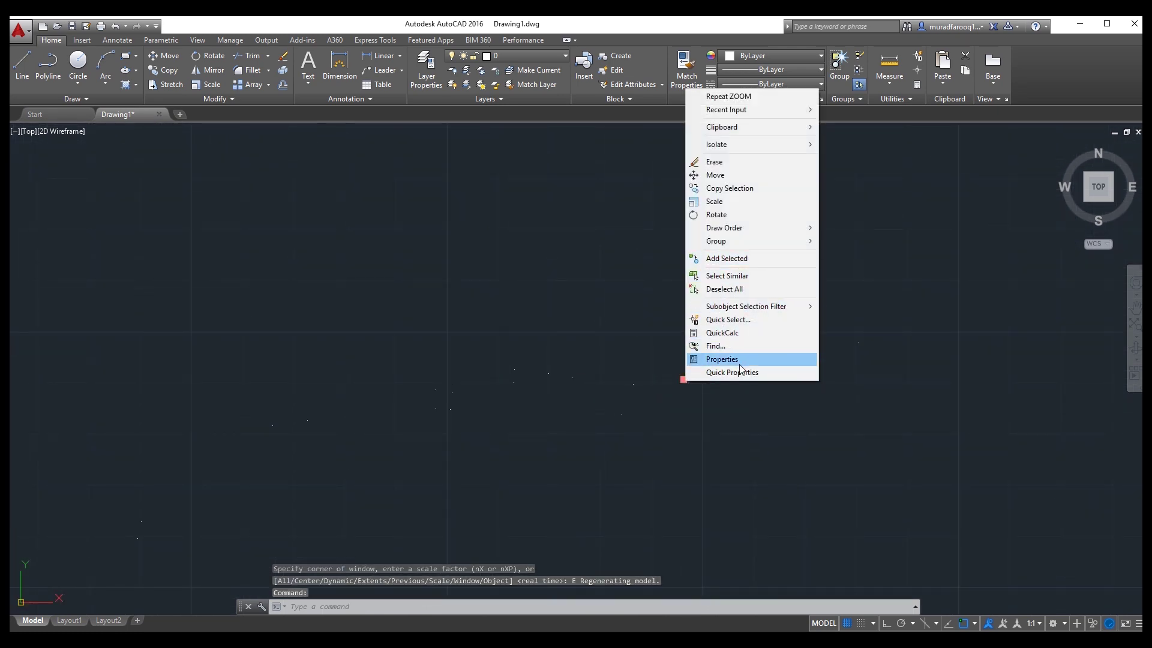
click(737, 423)
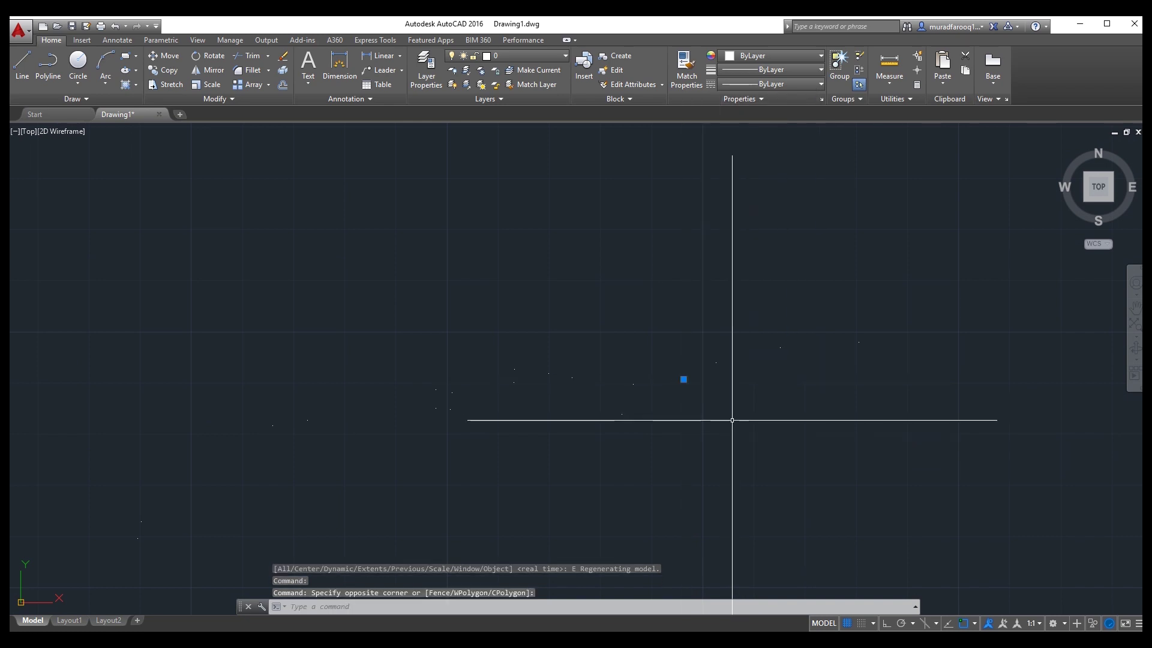
Use PTYPE to change the point style to the circle with a diagonal cross and set its size to 0.5 %.
text(PTYPE)
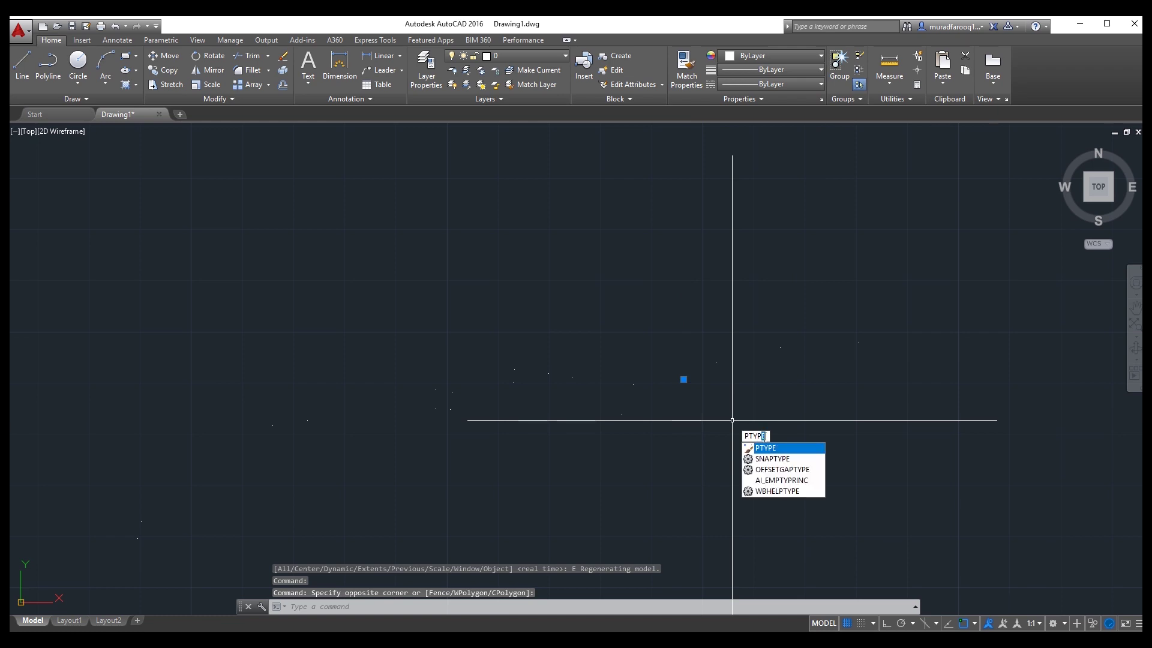
click(768, 447)
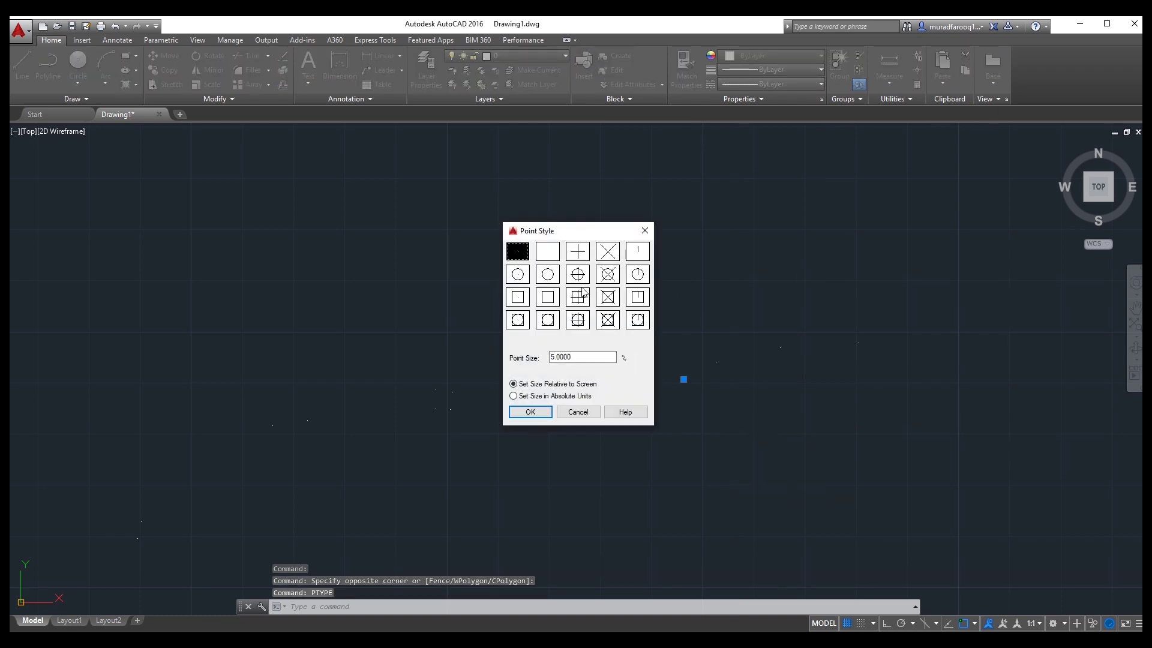
click(606, 277)
double_click(583, 360)
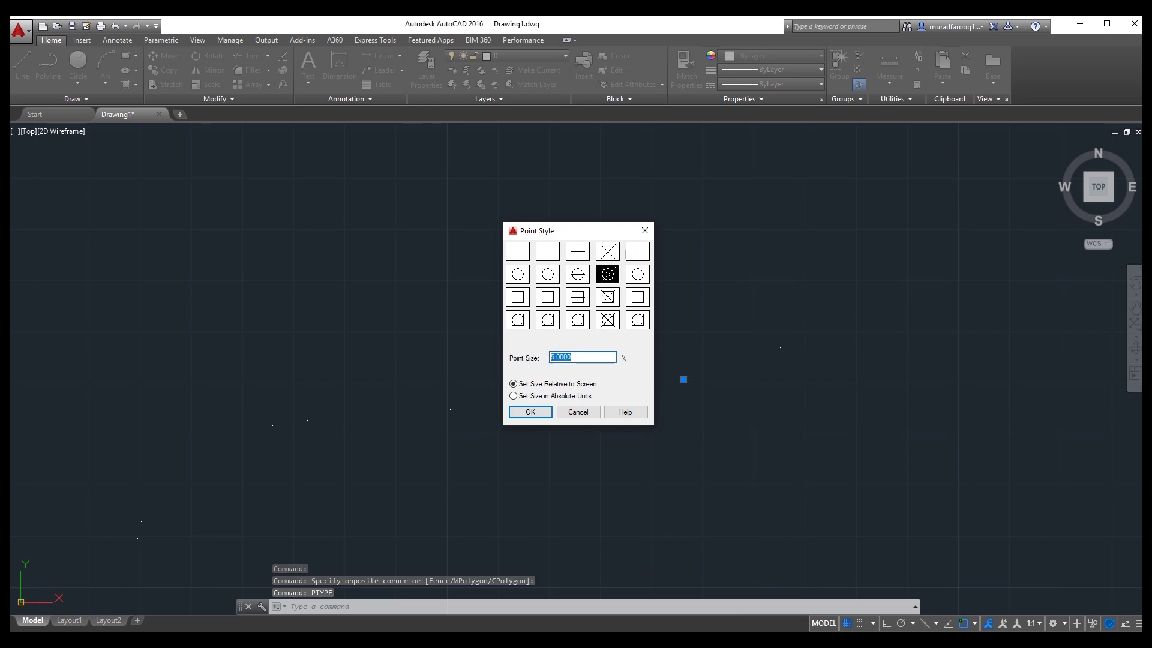
text(1)
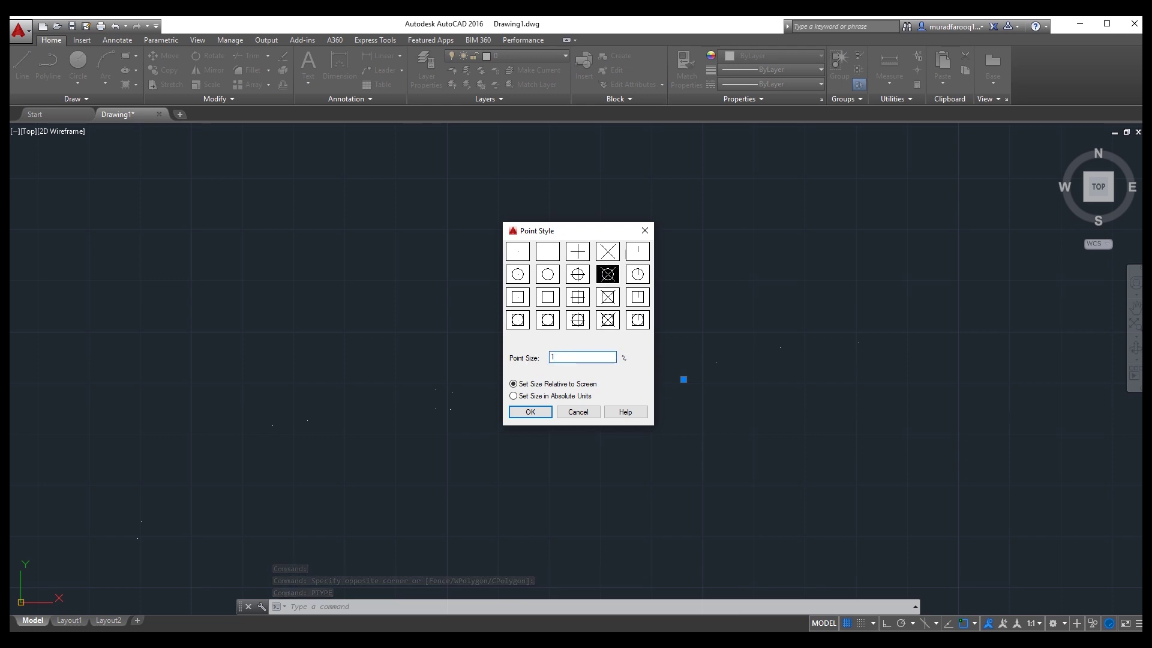
key(BackSpace)
text(0.5)
key(Return)
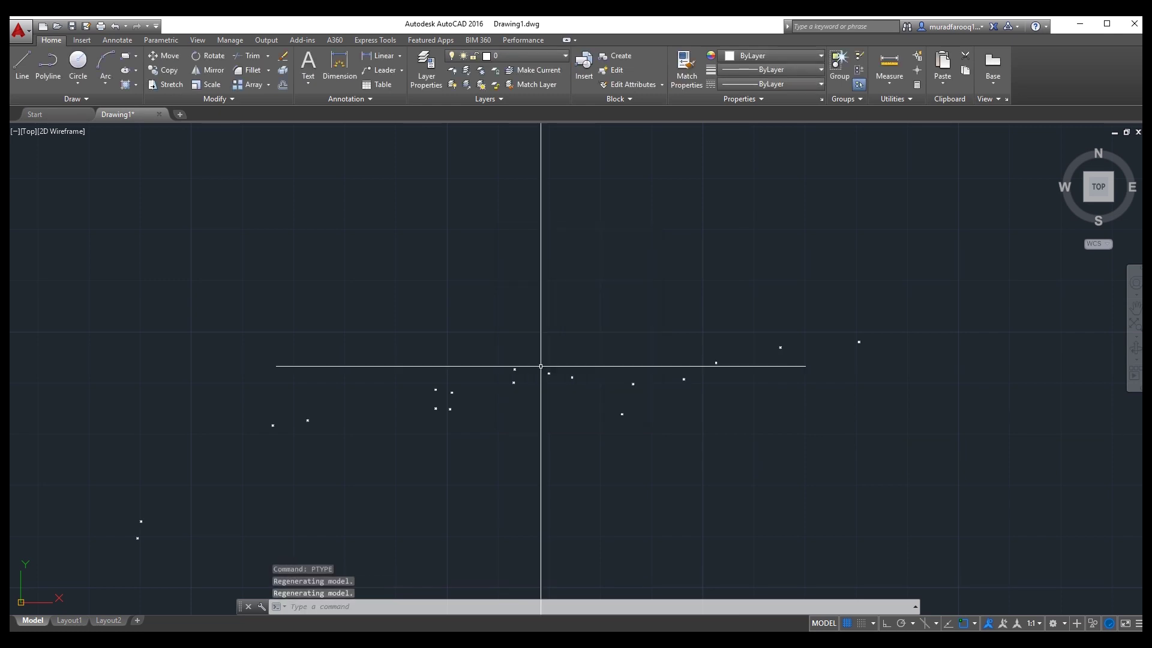
Examine the restyled points up close and select one point in the middle of the group.
scroll(612, 430, up, 3)
middle_drag(612, 430, 612, 424)
scroll(608, 418, up, 6)
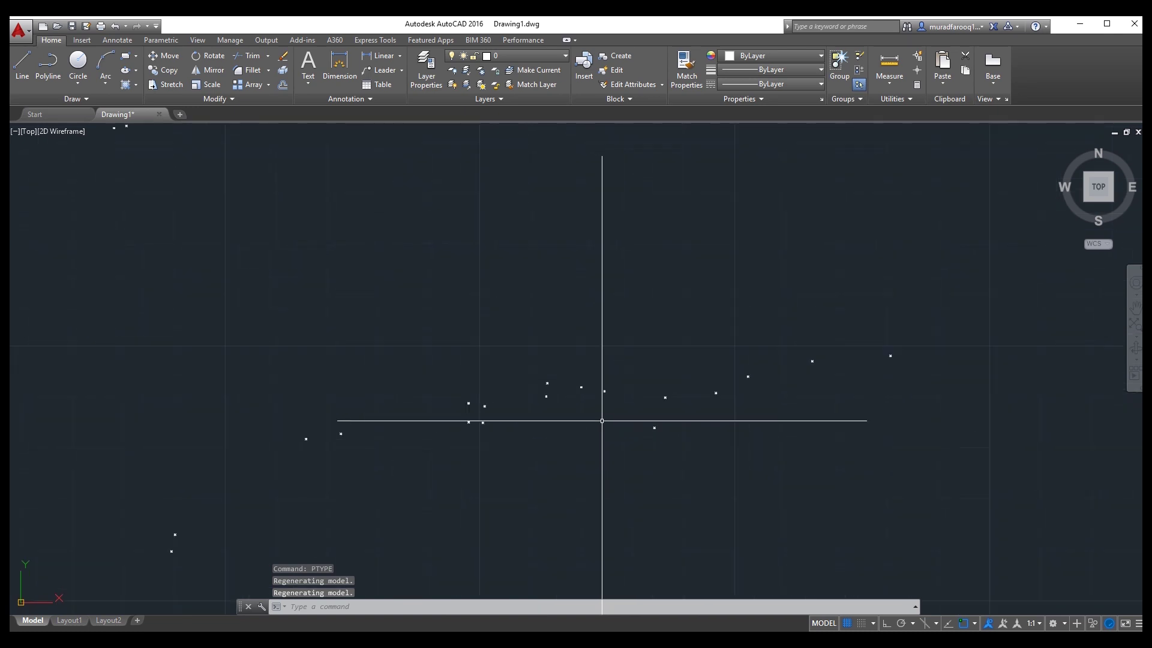
middle_drag(548, 380, 550, 432)
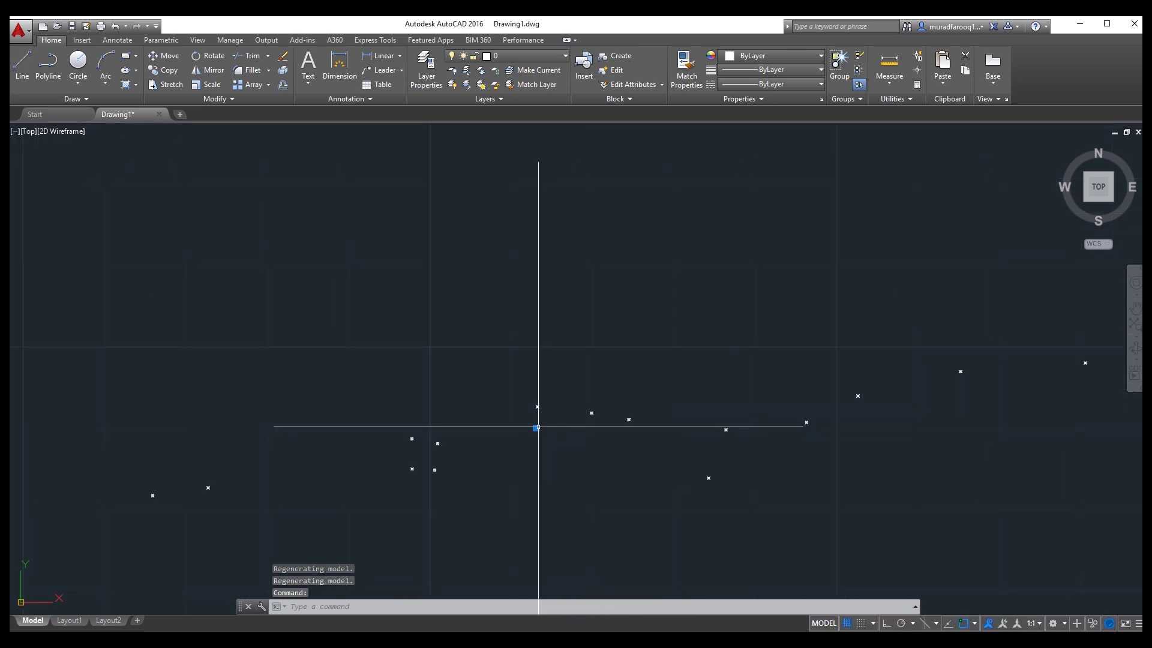
click(536, 427)
right_click(537, 427)
click(595, 451)
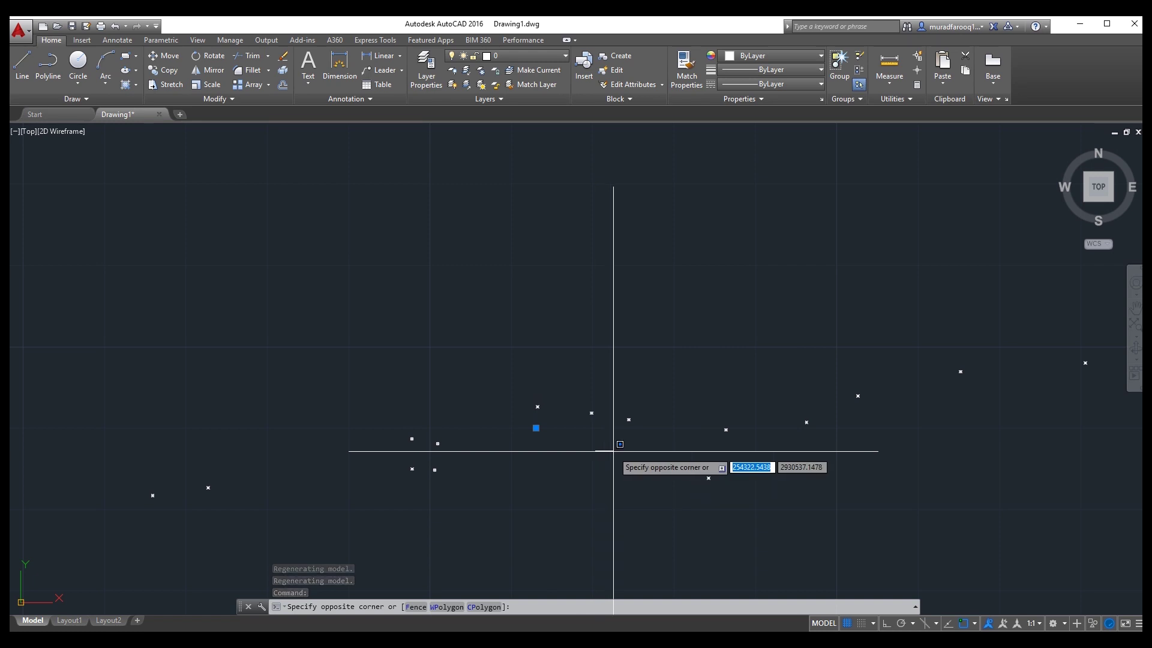
key(Escape)
Set the point size to 1 % relative to the screen with PTYPE.
text(PT)
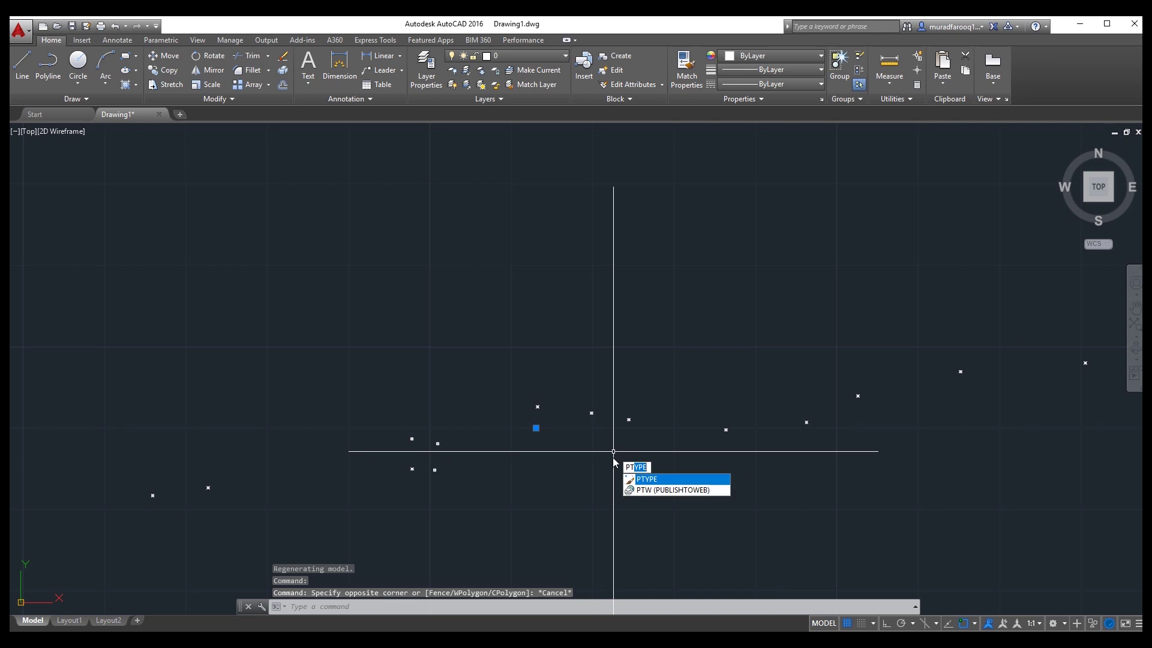
click(649, 481)
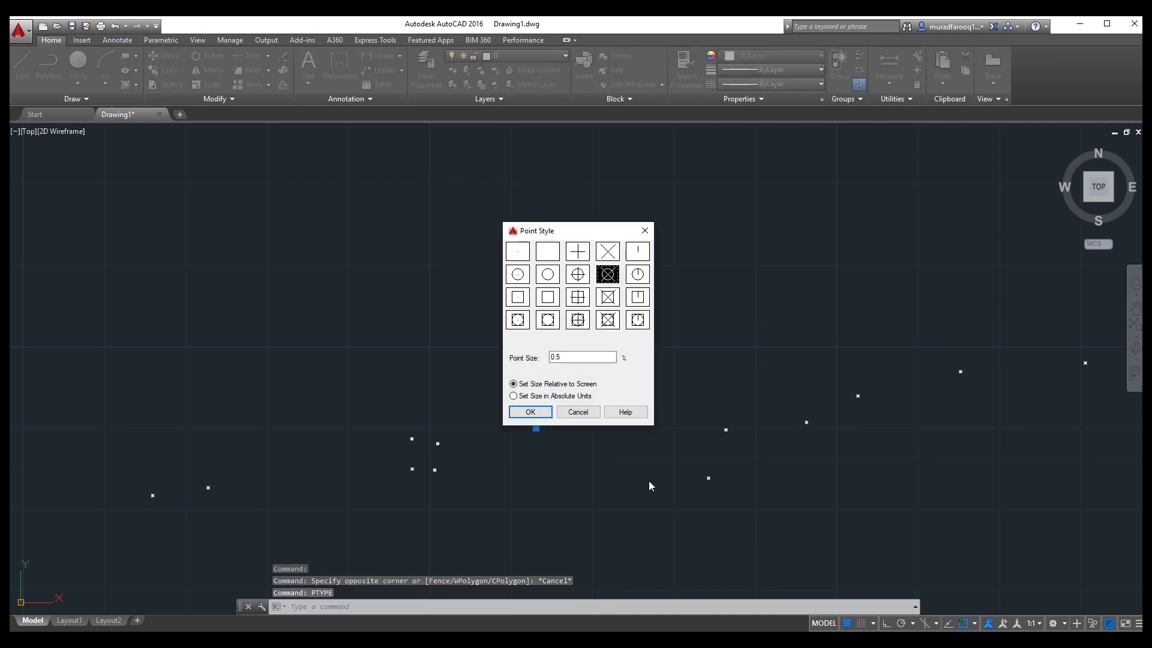
double_click(555, 357)
text(1)
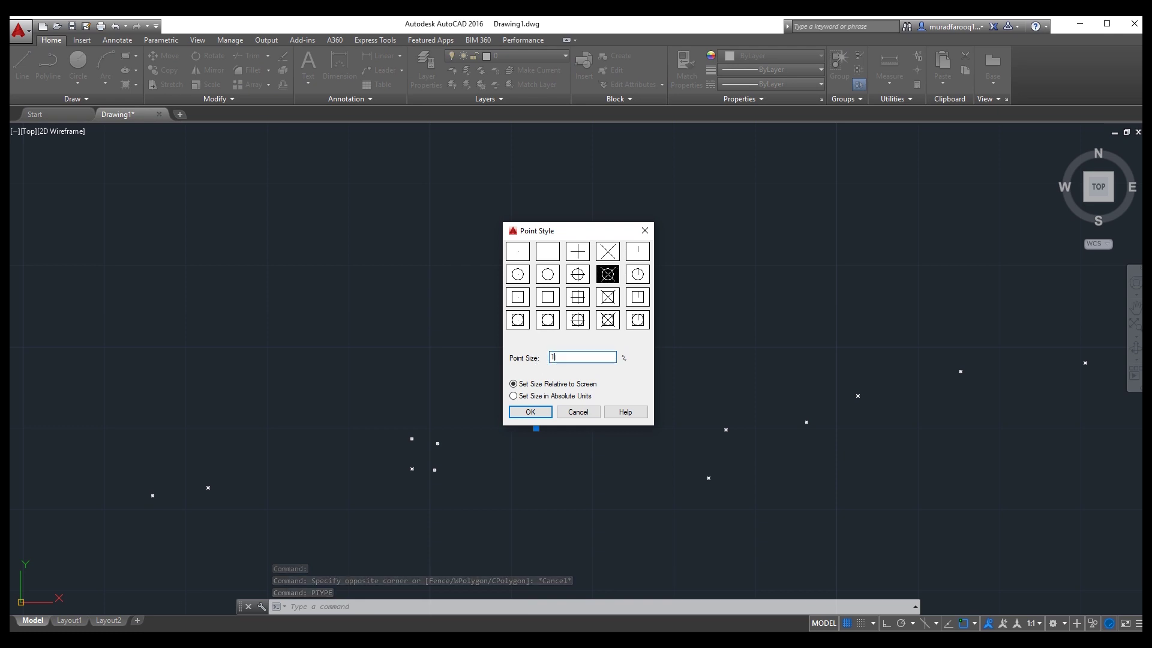
key(Return)
Check the X, Y and Z position of one imported point in its properties, close them and view the whole point set.
scroll(535, 362, down, 3)
scroll(669, 424, up, 2)
scroll(658, 359, up, 3)
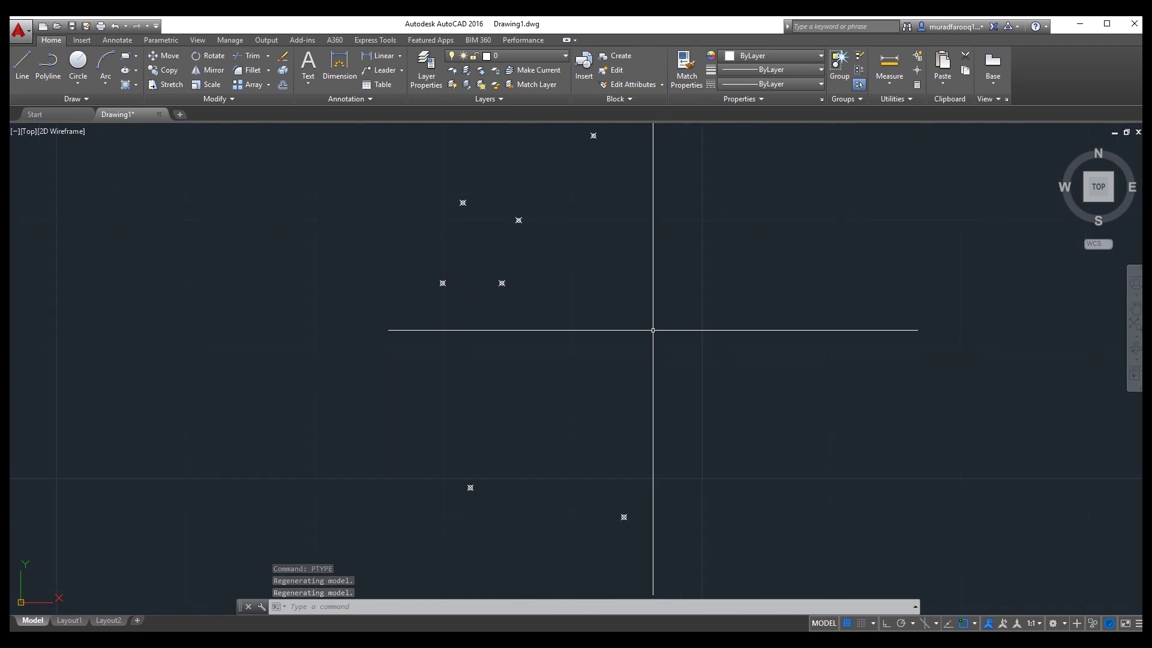
right_click(508, 320)
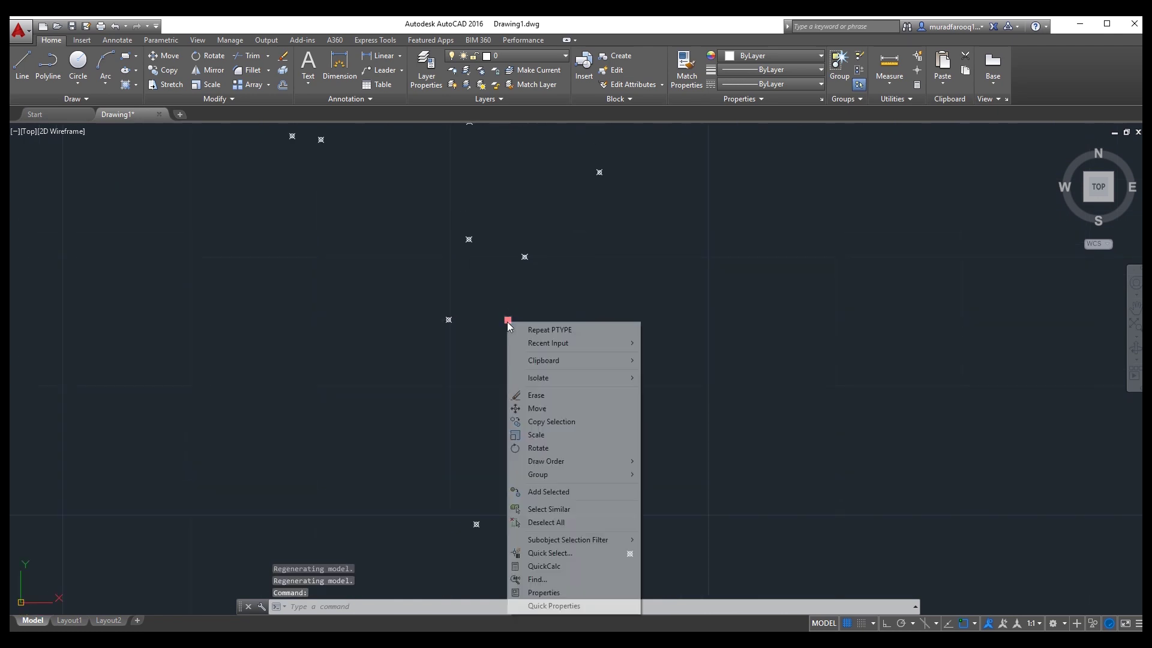
click(543, 592)
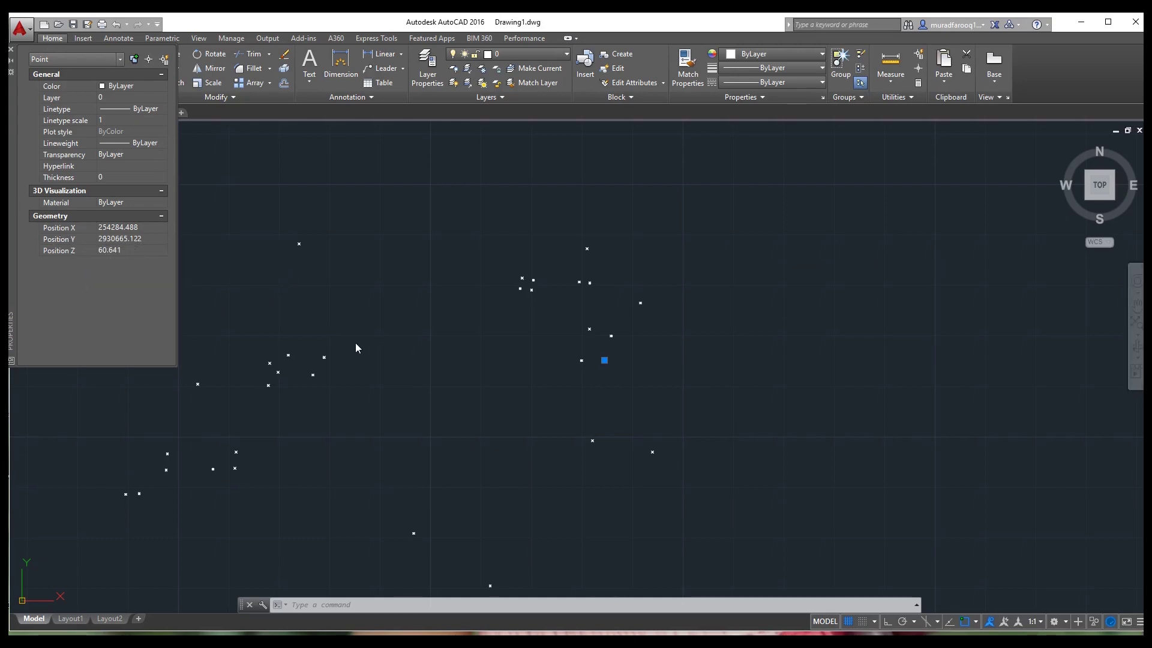
click(12, 51)
scroll(447, 277, down, 4)
middle_drag(458, 277, 610, 316)
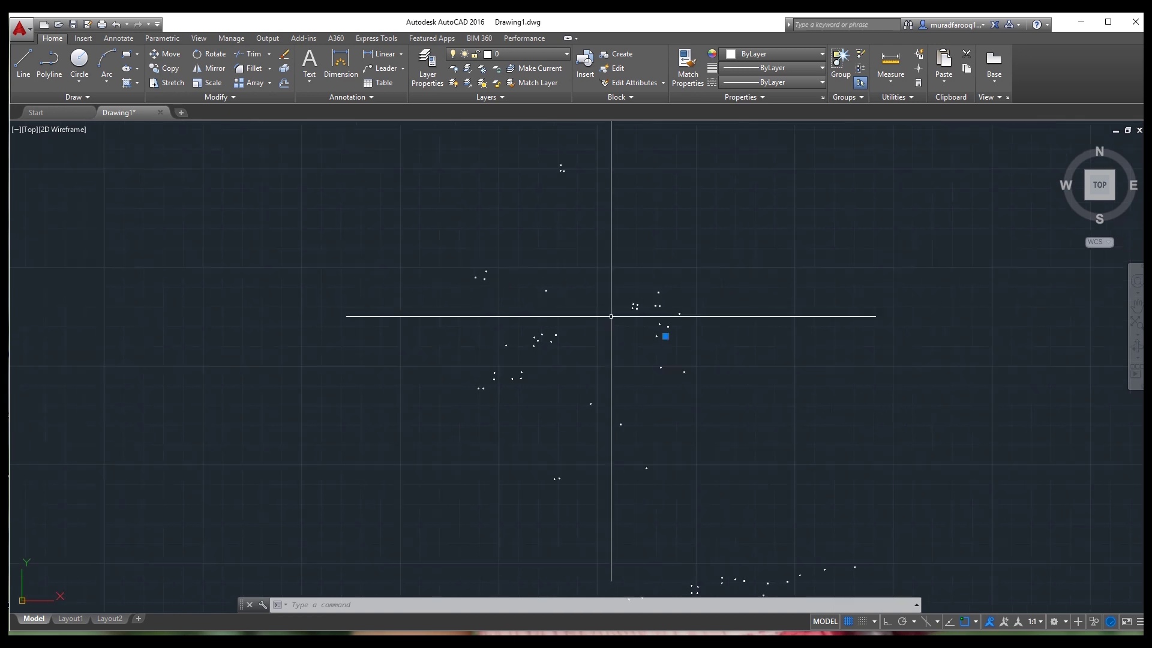
mouse_move(743, 379)
middle_down()
mouse_move(622, 327)
mouse_move(708, 363)
middle_up()
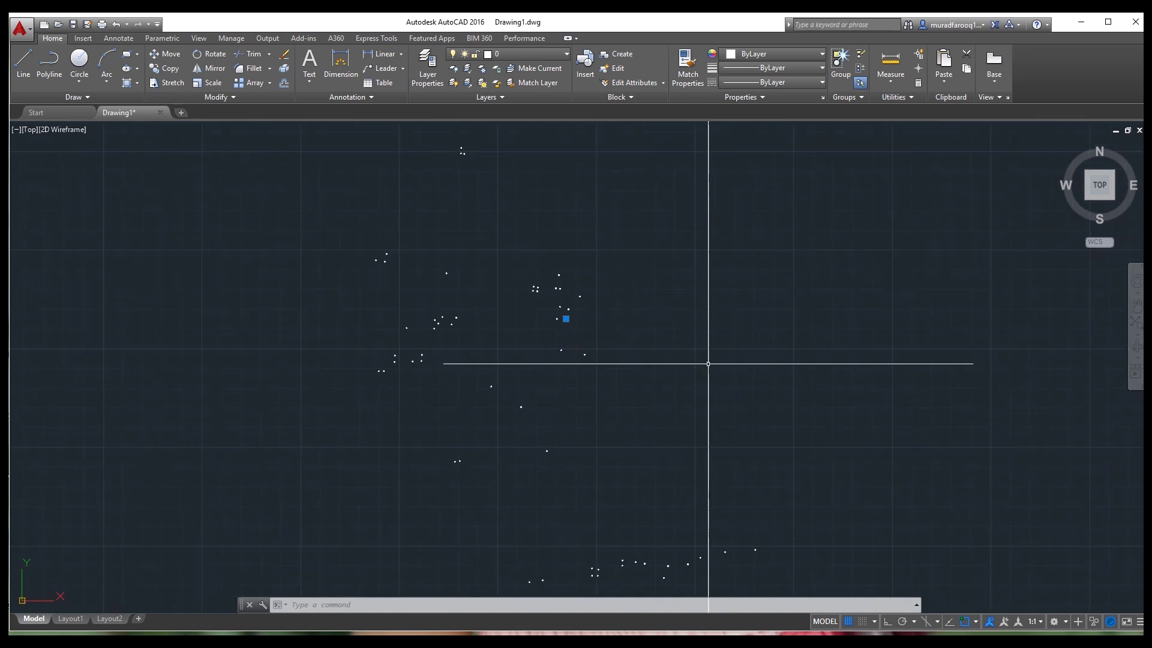
scroll(626, 331, down, 2)
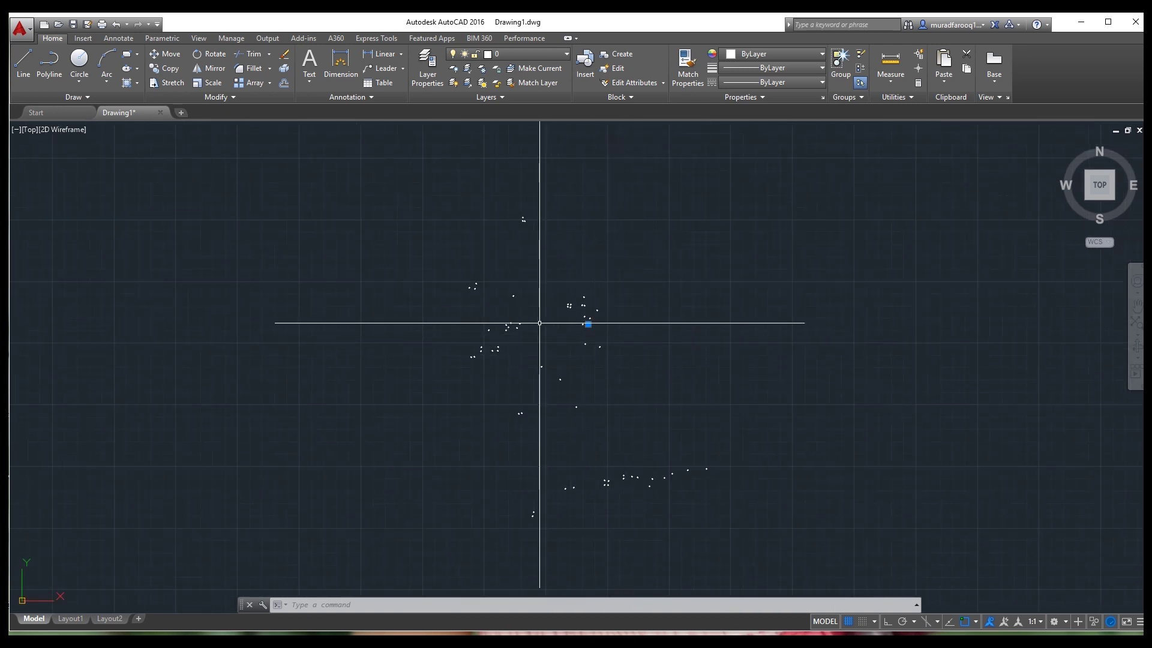